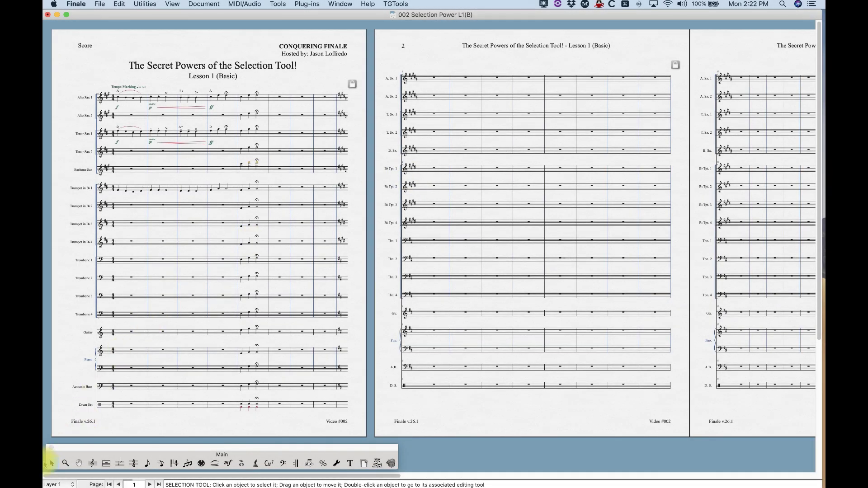
# - Enlarge the score view and select measures 5 through 7 on the Alto Sax 1 staff, then clear the selection
pyautogui.press('super+equal')
pyautogui.press('super+equal')
pyautogui.press('super+equal')
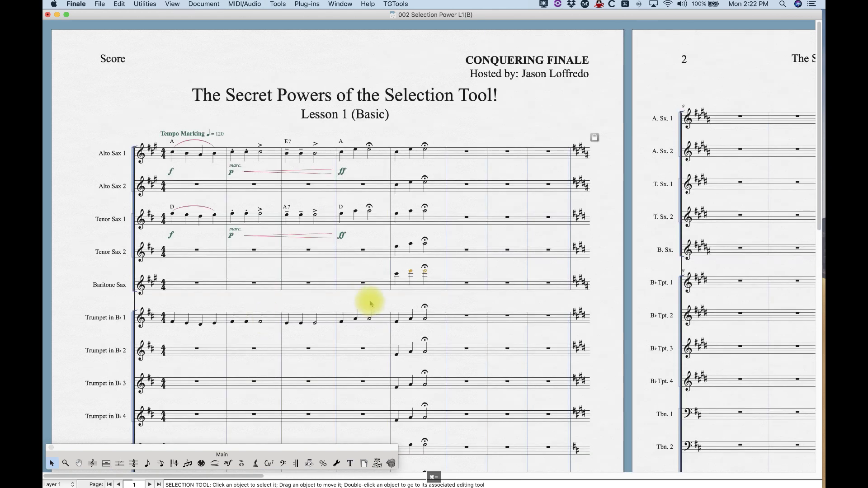
pyautogui.press('super+equal')
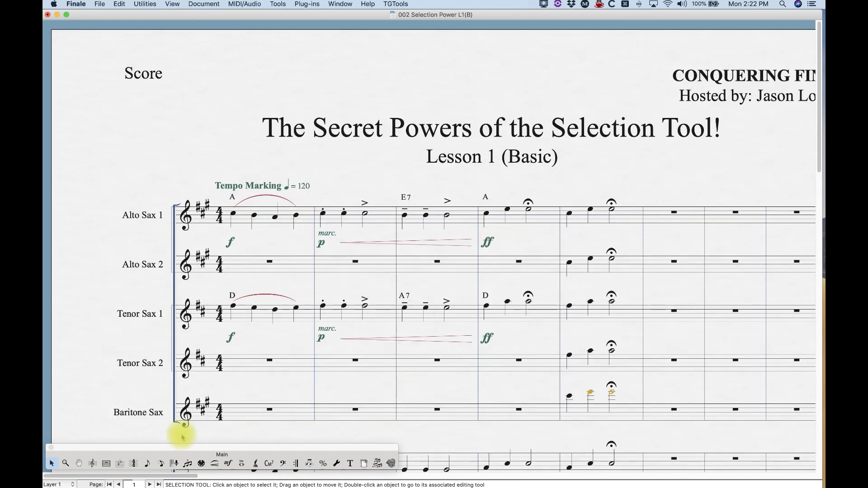
pyautogui.moveTo(174, 475); pyautogui.dragTo(201, 476)
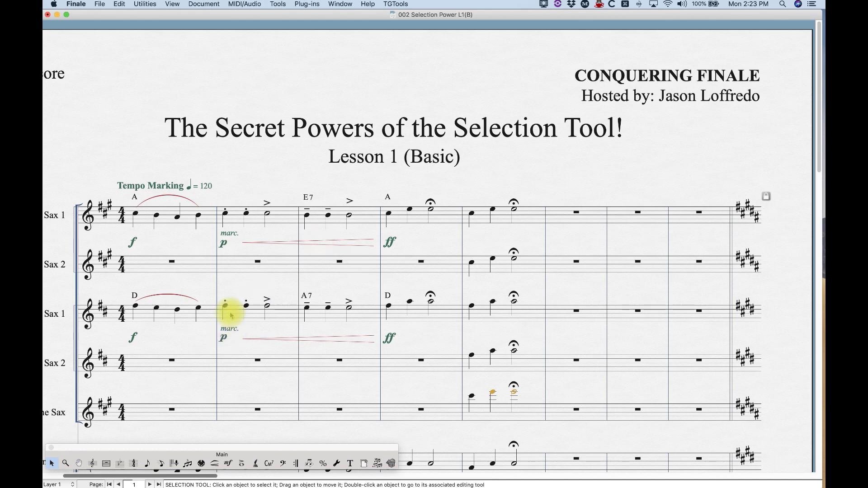
pyautogui.moveTo(202, 478); pyautogui.dragTo(180, 479)
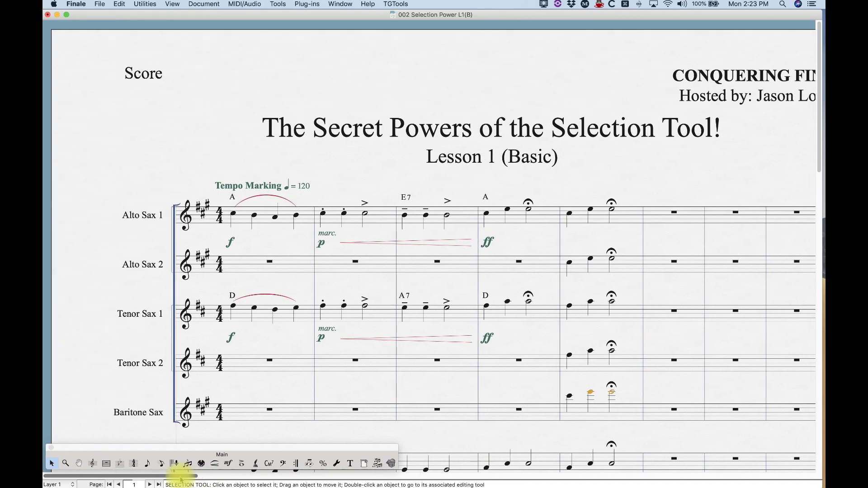
pyautogui.moveTo(184, 480); pyautogui.dragTo(197, 481)
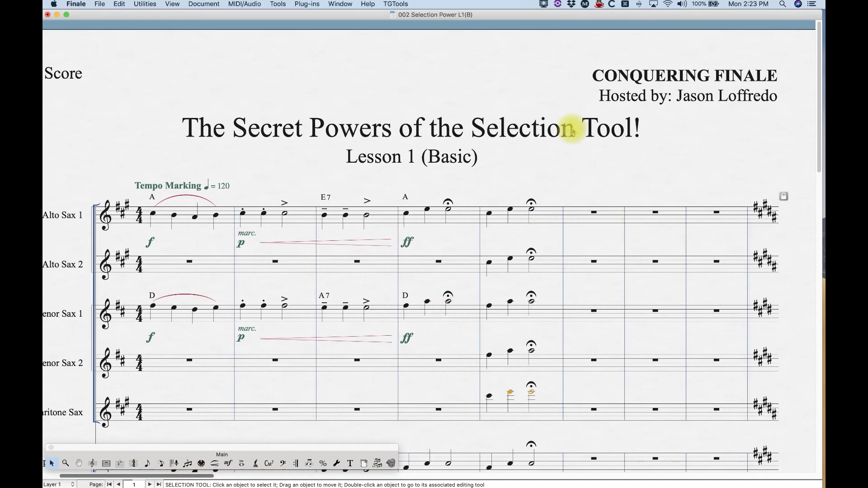
pyautogui.click(577, 215)
pyautogui.click(667, 216)
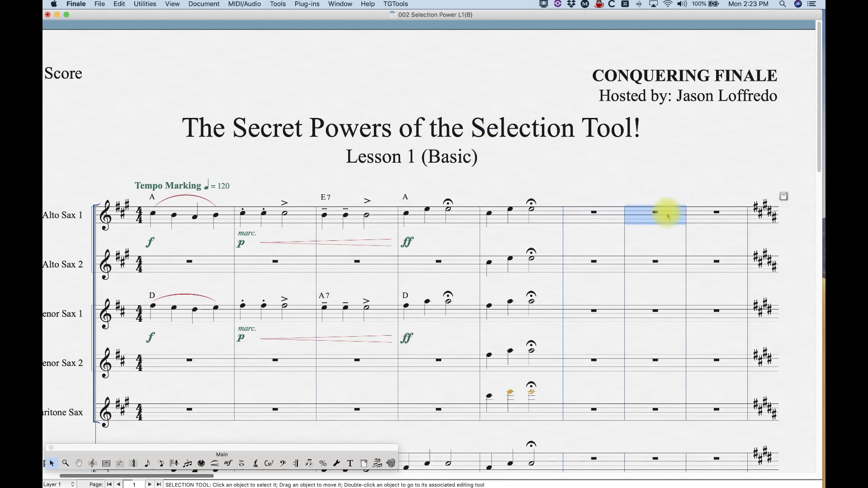
pyautogui.keyDown('shift'); pyautogui.click(601, 217); pyautogui.keyUp('shift')
pyautogui.keyDown('shift'); pyautogui.click(520, 220); pyautogui.keyUp('shift')
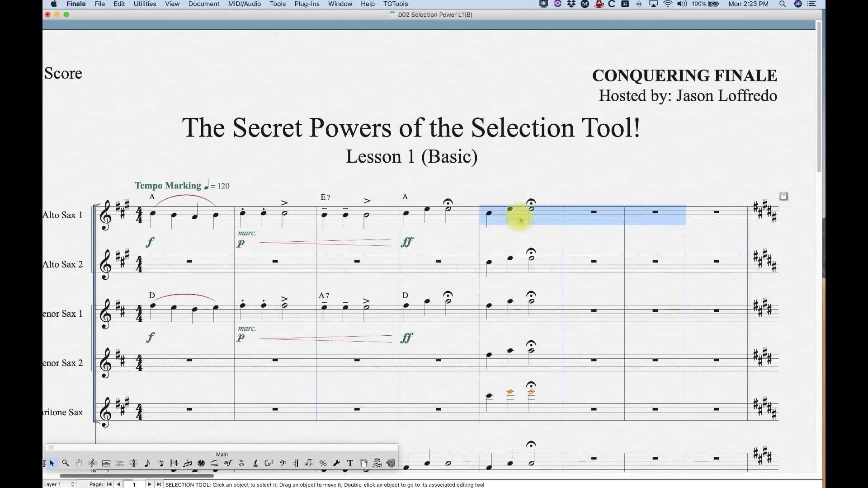
pyautogui.click(561, 184)
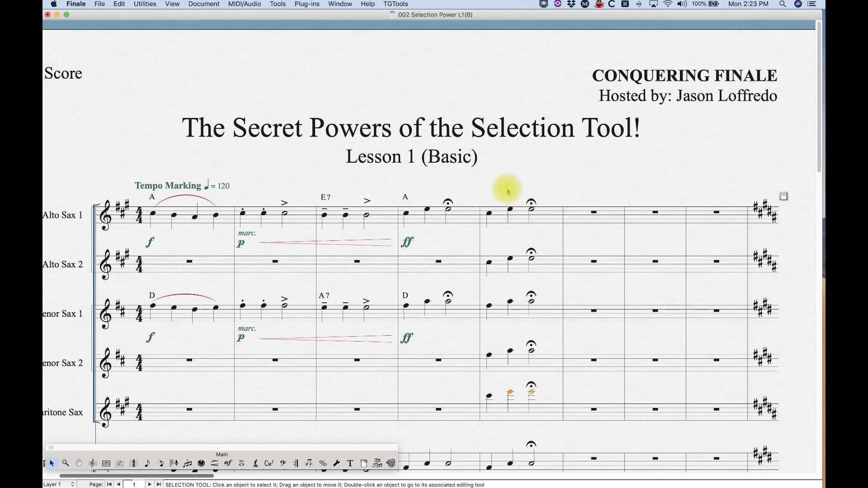
# - Select the Alto Sax 1 passage from the last note of measure 4 through the second note of measure 5
pyautogui.moveTo(482, 187); pyautogui.dragTo(526, 244)
pyautogui.click(412, 194)
pyautogui.moveTo(442, 187); pyautogui.dragTo(526, 244)
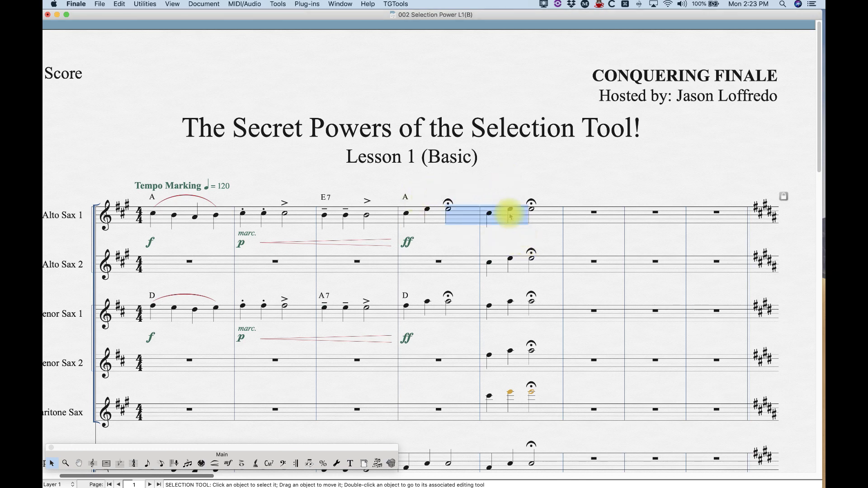
# - Select measure 4 of Alto Sax 1, extend the selection forward into the following measures, and shrink it back to measure 4
pyautogui.click(440, 221)
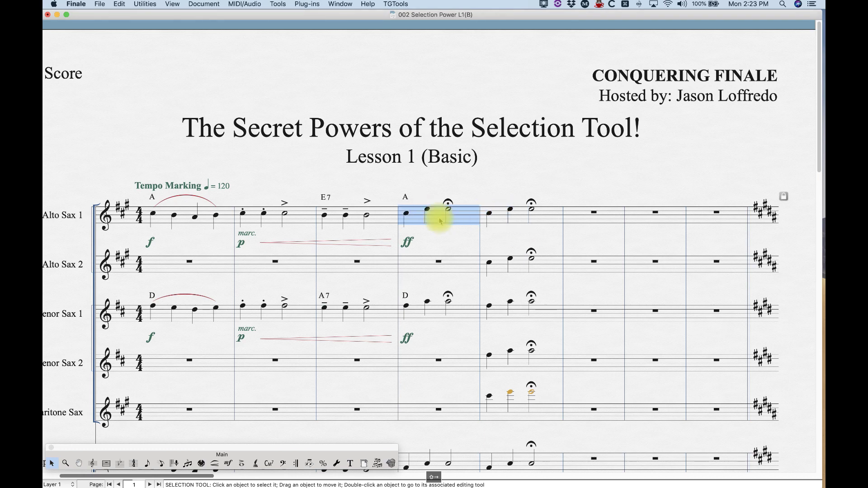
pyautogui.hotkey('shift', 'Right')
pyautogui.hotkey('shift', 'Right')
pyautogui.hotkey('shift', 'Right')
pyautogui.hotkey('shift', 'Right')
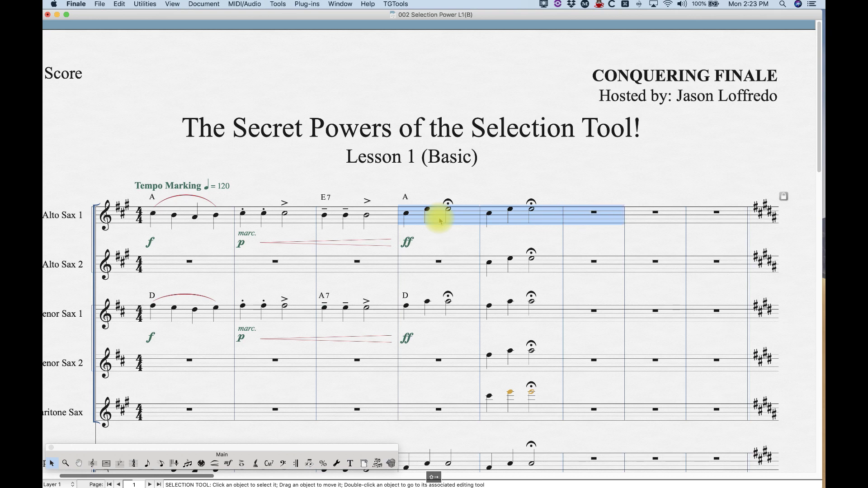
pyautogui.hotkey('shift', 'Right')
pyautogui.hotkey('shift', 'Right')
pyautogui.hotkey('shift', 'Left')
pyautogui.hotkey('shift', 'Left')
pyautogui.hotkey('shift', 'Left')
pyautogui.hotkey('shift', 'Right')
pyautogui.hotkey('shift', 'Right')
pyautogui.hotkey('shift', 'Left')
pyautogui.hotkey('shift', 'Left')
pyautogui.hotkey('shift', 'Left')
pyautogui.hotkey('shift', 'Left')
pyautogui.hotkey('shift', 'Left')
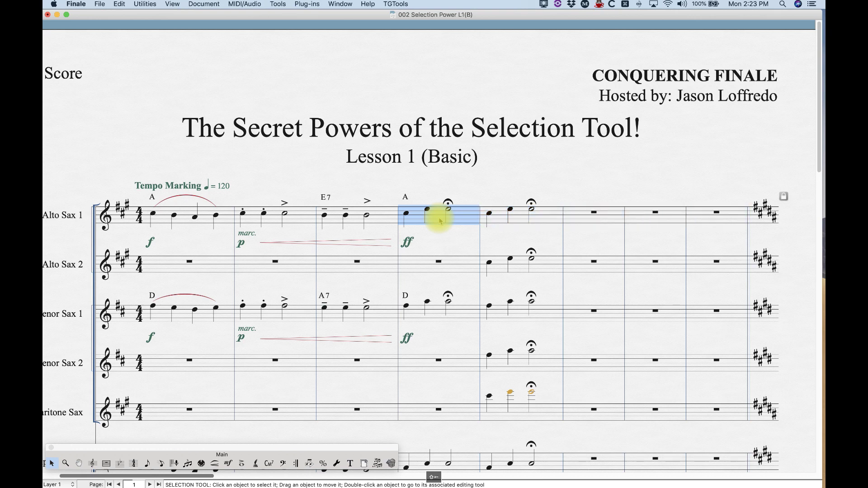
# - Extend the Alto Sax 1 selection backward from measure 4 into measure 2, then bring it back to measure 4 only
pyautogui.hotkey('shift', 'Left')
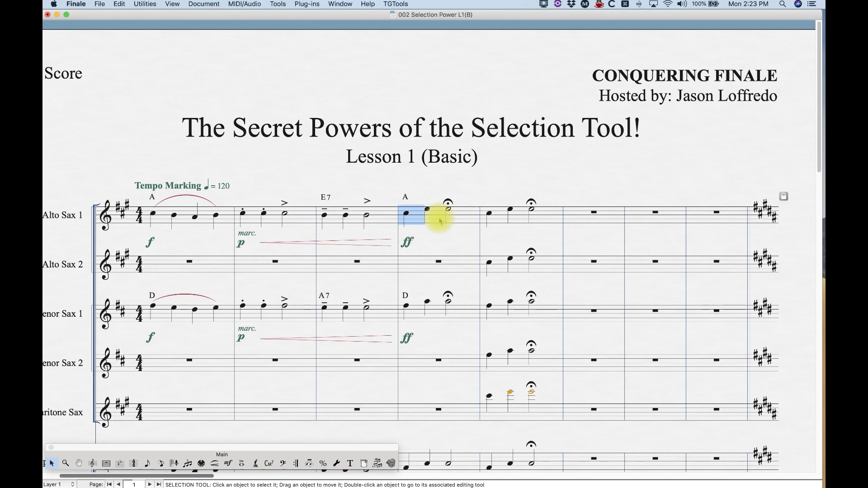
pyautogui.hotkey('shift', 'Left')
pyautogui.hotkey('shift', 'Left')
pyautogui.hotkey('shift', 'Left')
pyautogui.hotkey('shift', 'Left')
pyautogui.hotkey('shift', 'Left')
pyautogui.hotkey('shift', 'Left')
pyautogui.hotkey('shift', 'Left')
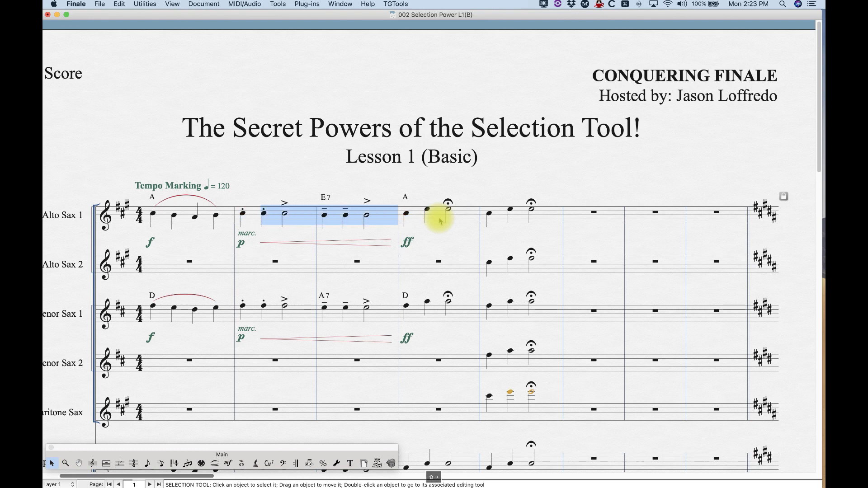
pyautogui.hotkey('shift', 'Right')
pyautogui.hotkey('shift', 'Right')
pyautogui.hotkey('shift', 'Right')
pyautogui.hotkey('shift', 'Right')
pyautogui.hotkey('shift', 'Right')
pyautogui.hotkey('shift', 'Right')
pyautogui.hotkey('shift', 'Right')
pyautogui.hotkey('shift', 'Right')
pyautogui.hotkey('shift', 'Right')
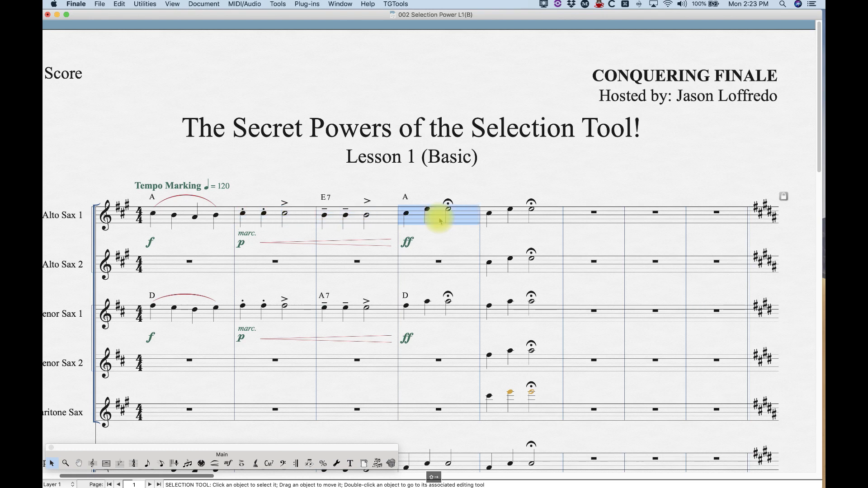
# - Extend the measure 4 selection downward staff by staff from Alto Sax 1 to Trumpet in Bb 1
pyautogui.hotkey('shift', 'Down')
pyautogui.hotkey('shift', 'Down')
pyautogui.hotkey('shift', 'Down')
pyautogui.hotkey('shift', 'Down')
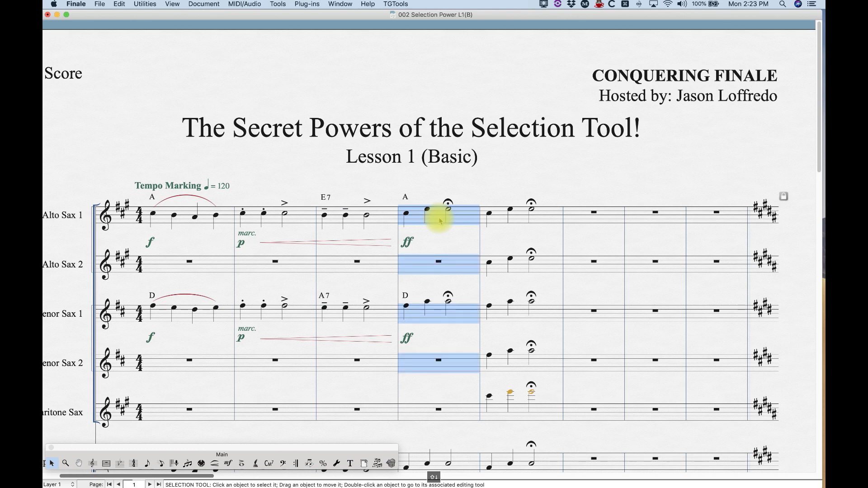
pyautogui.hotkey('shift', 'Down')
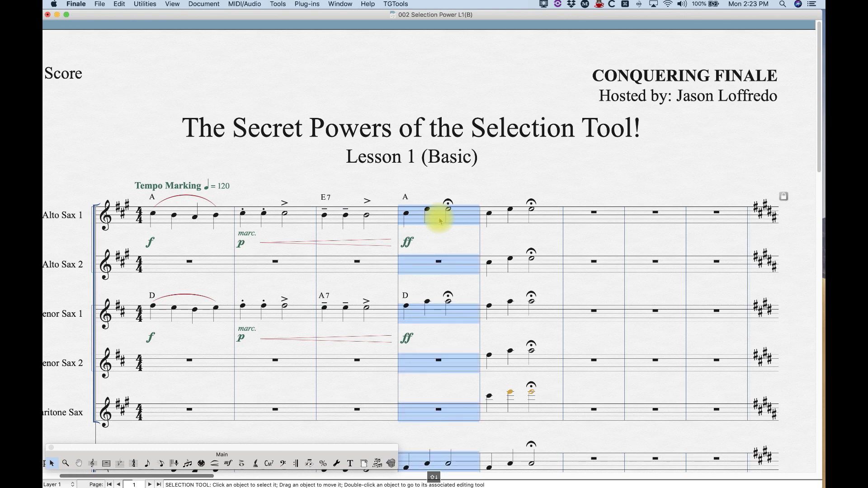
pyautogui.scroll(-1, 475, 310)
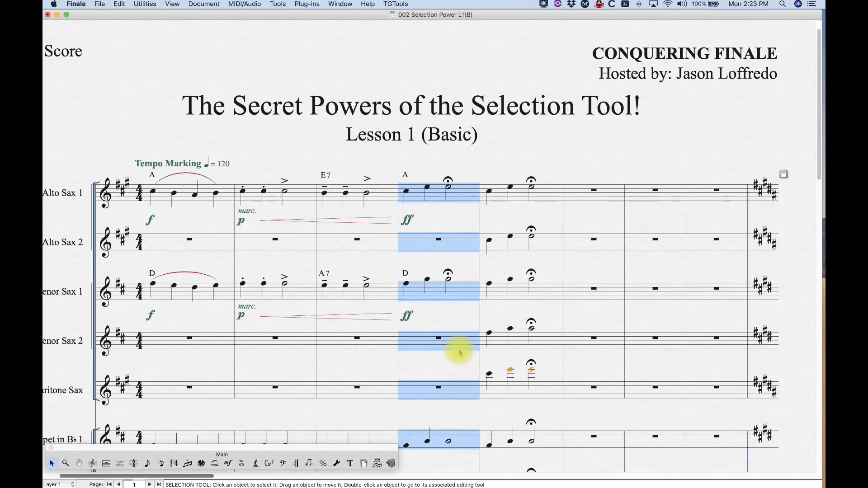
# - Select measure 5 of Tenor Sax 2, extend the selection upward to Alto Sax 1, then clear it
pyautogui.click(518, 340)
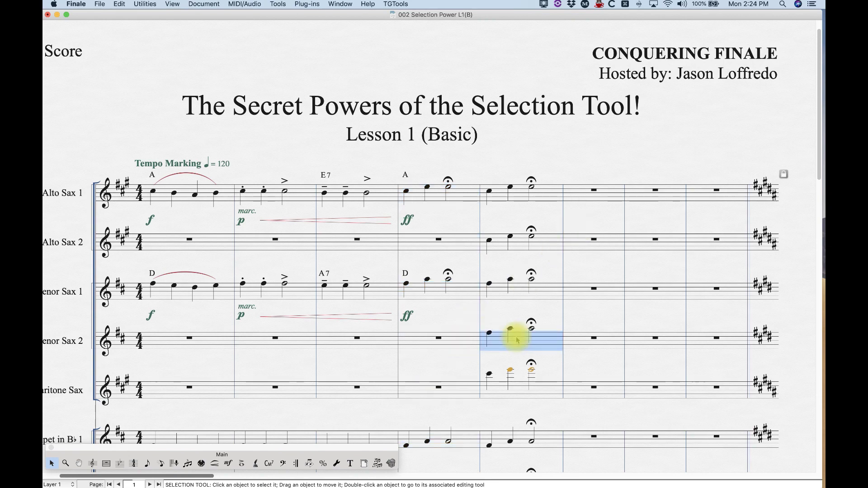
pyautogui.hotkey('shift', 'Up')
pyautogui.hotkey('shift', 'Up')
pyautogui.hotkey('shift', 'Up')
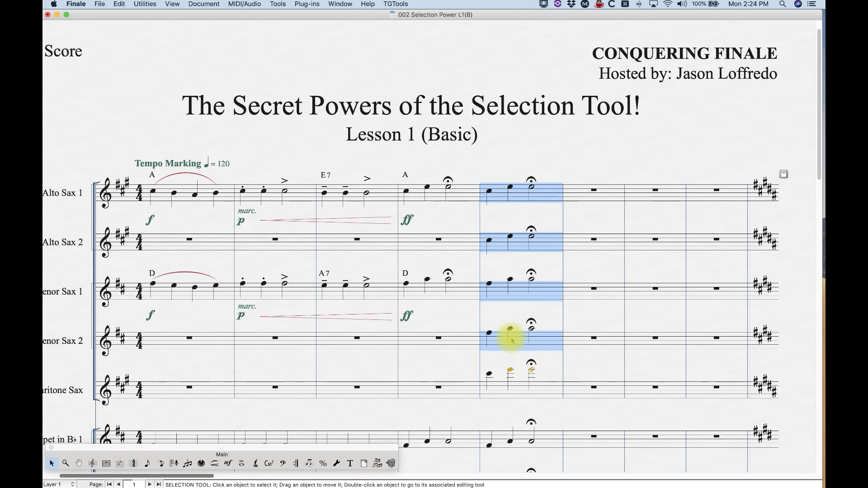
pyautogui.click(518, 138)
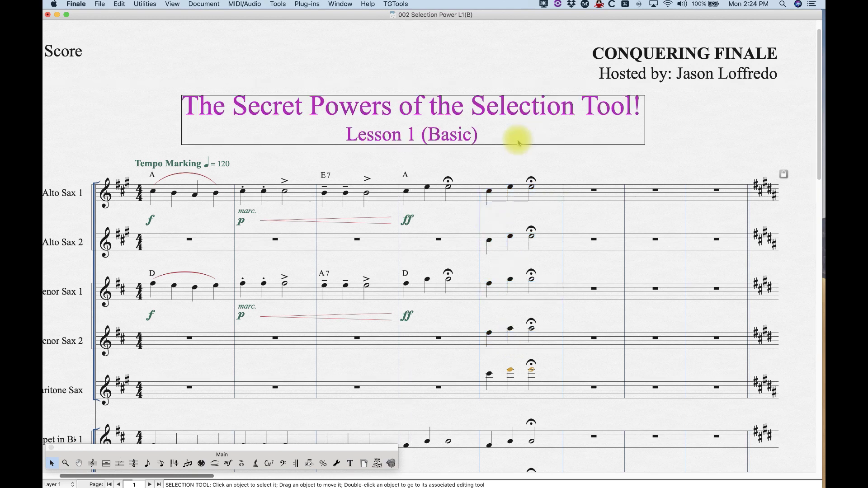
pyautogui.click(577, 165)
# - Select the entire Alto Sax 1, Alto Sax 2 and Tenor Sax 1 staves one at a time, ending with Alto Sax 2 selected
pyautogui.press('super+minus')
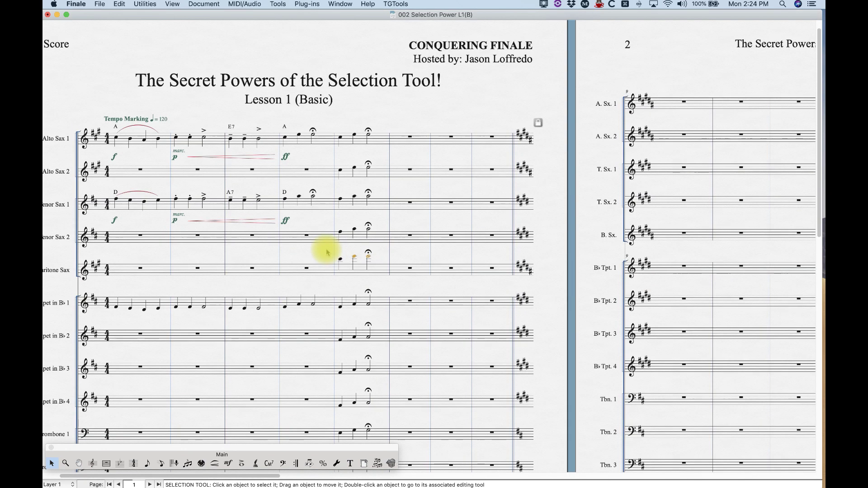
pyautogui.click(87, 140)
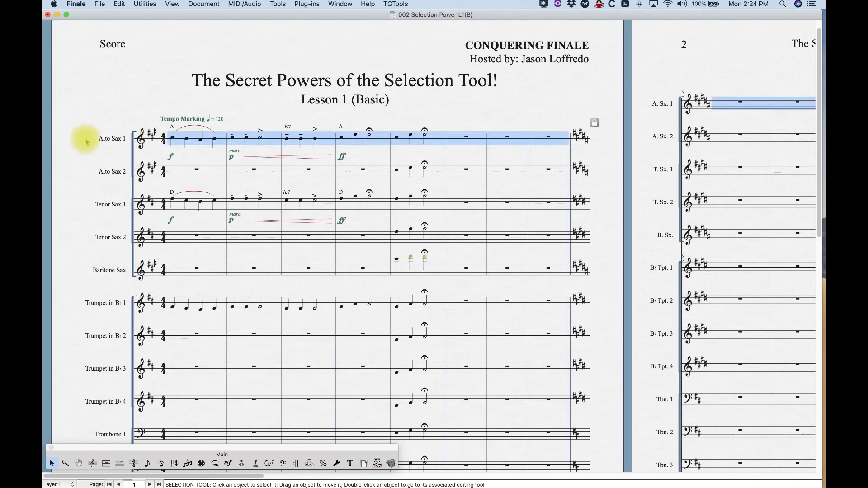
pyautogui.click(90, 173)
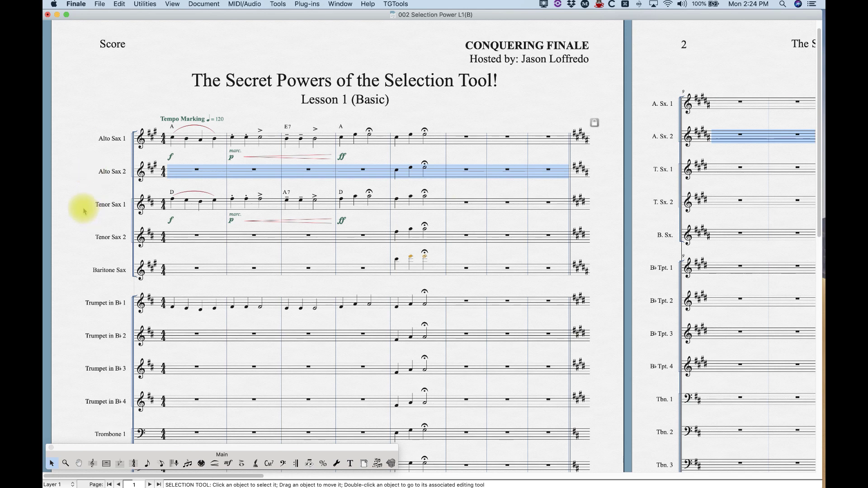
pyautogui.click(83, 207)
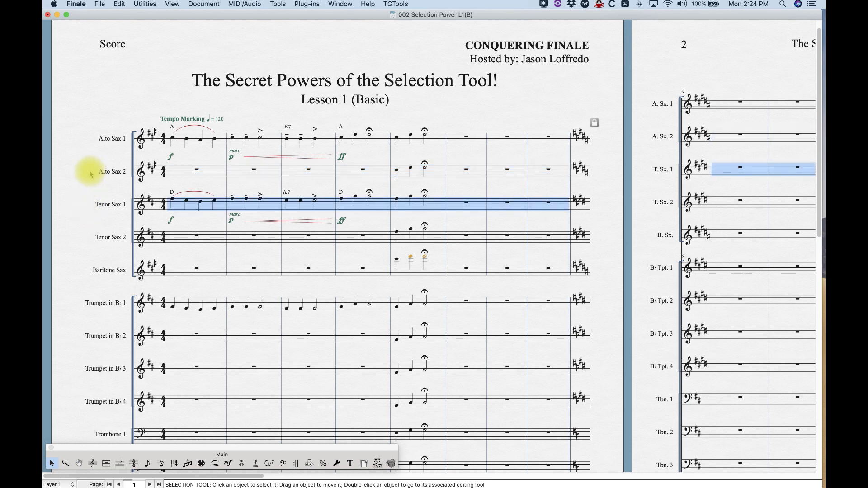
pyautogui.click(91, 173)
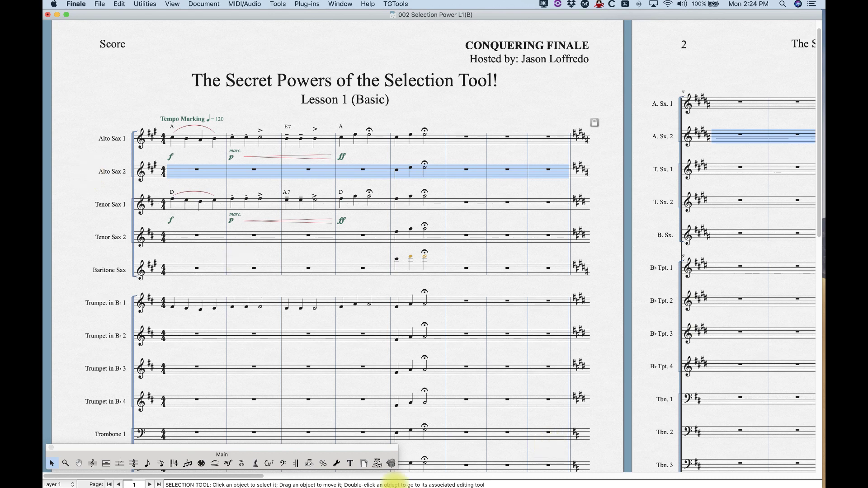
# - Examine how far the Alto Sax 2 selection runs through the following pages and return to page 1
pyautogui.moveTo(245, 476); pyautogui.dragTo(443, 476)
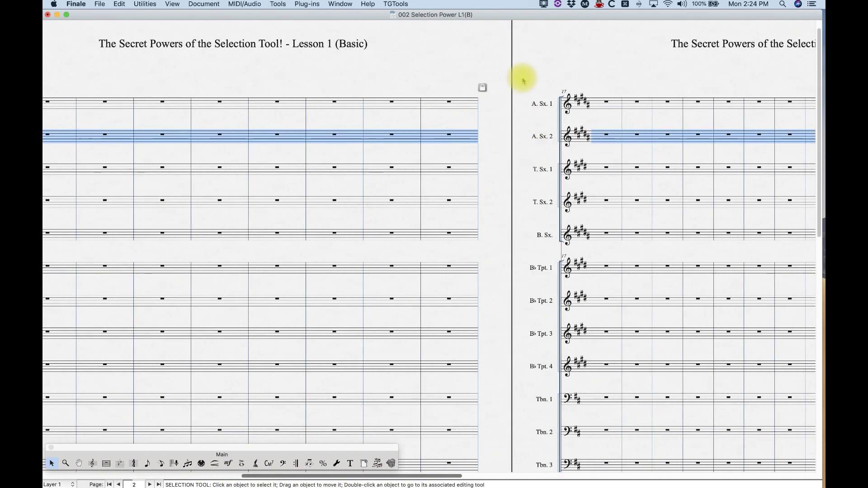
pyautogui.click(522, 78)
pyautogui.click(527, 138)
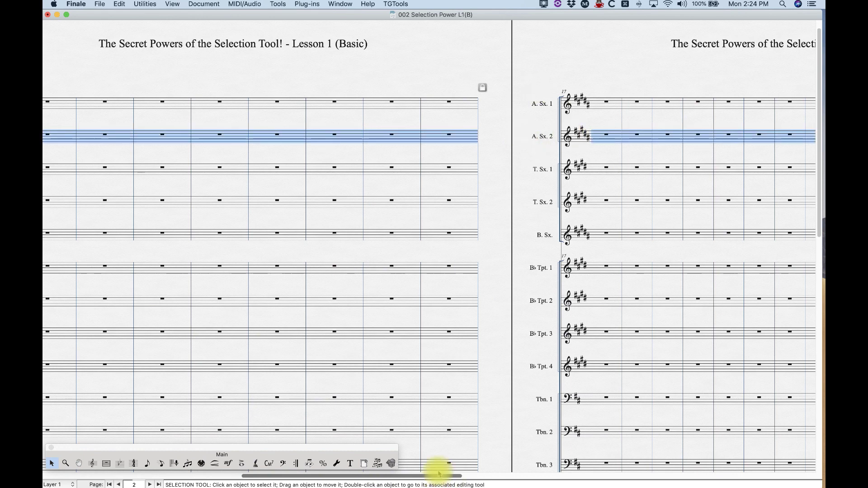
pyautogui.moveTo(442, 474); pyautogui.dragTo(622, 473)
pyautogui.click(631, 63)
pyautogui.click(567, 132)
pyautogui.moveTo(454, 473); pyautogui.dragTo(106, 475)
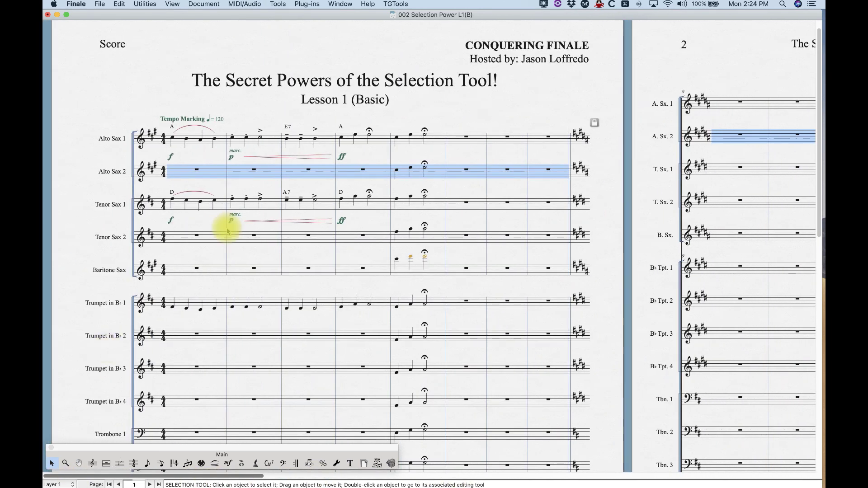
# - Move the start of the Alto Sax 2 selection to measure 3, then to measures 4, 2 and 1
pyautogui.keyDown('shift'); pyautogui.click(283, 173); pyautogui.keyUp('shift')
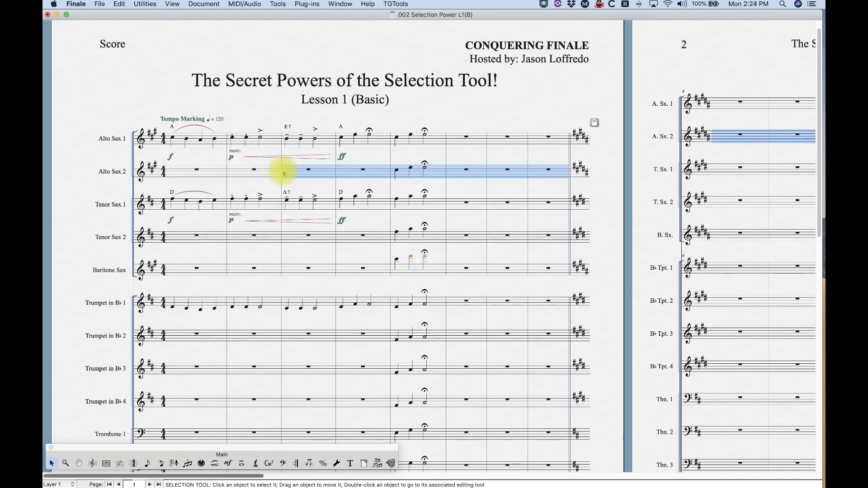
pyautogui.keyDown('shift'); pyautogui.click(338, 173); pyautogui.keyUp('shift')
pyautogui.keyDown('shift'); pyautogui.click(232, 171); pyautogui.keyUp('shift')
pyautogui.keyDown('shift'); pyautogui.click(171, 171); pyautogui.keyUp('shift')
# - Reselect the entire Alto Sax 2 staff and shorten the selection so it starts at measure 6
pyautogui.click(84, 155)
pyautogui.click(83, 171)
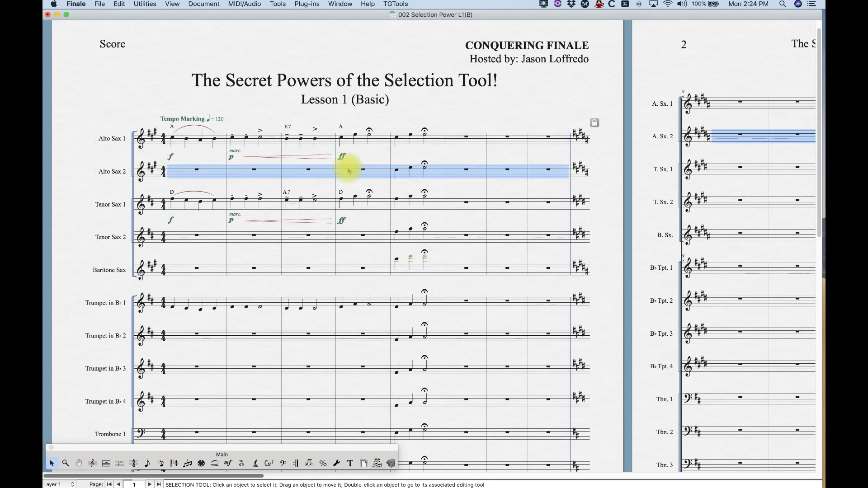
pyautogui.keyDown('shift'); pyautogui.click(448, 175); pyautogui.keyUp('shift')
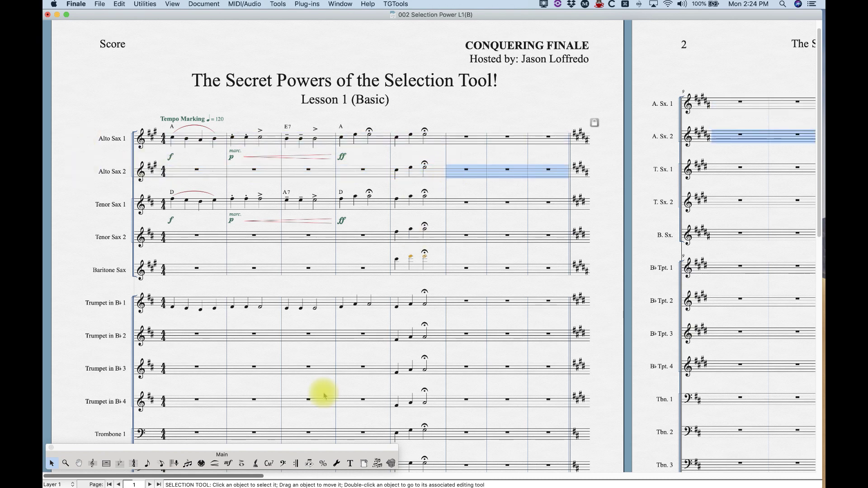
# - Select the entire Alto Sax 2 staff again and shorten its end to leave out the last two measures of the score
pyautogui.keyDown('shift'); pyautogui.click(88, 179); pyautogui.keyUp('shift')
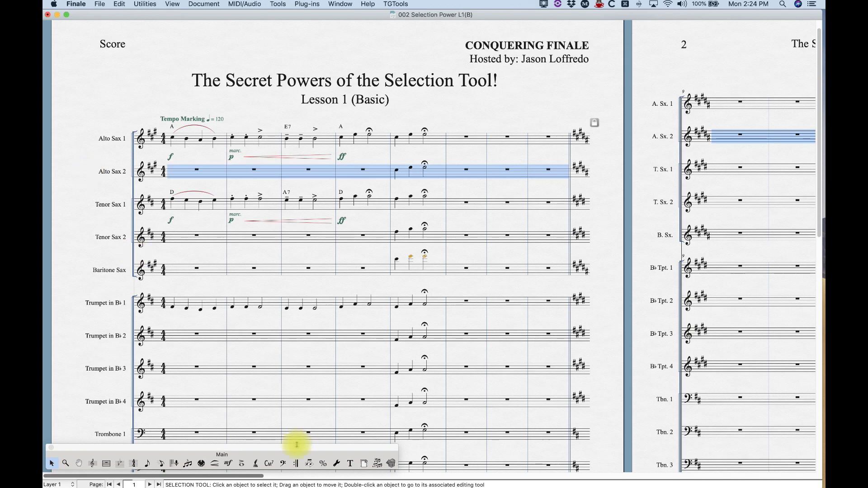
pyautogui.moveTo(251, 477); pyautogui.dragTo(774, 434)
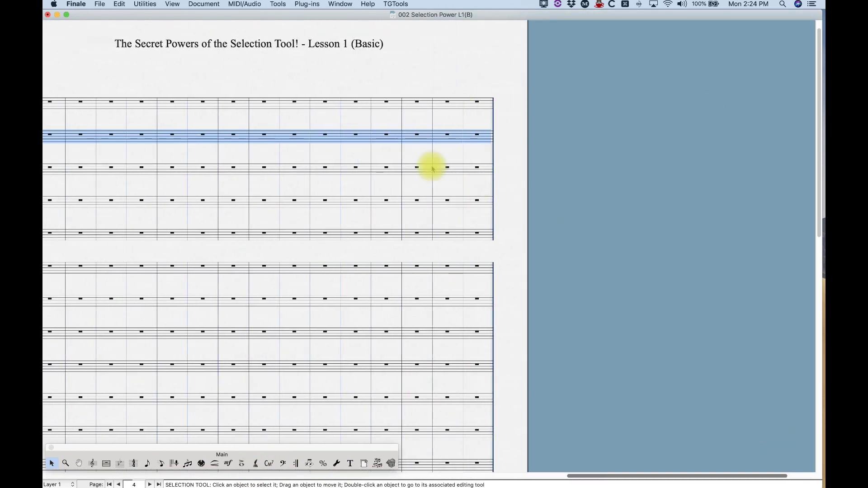
pyautogui.keyDown('shift'); pyautogui.click(428, 138); pyautogui.keyUp('shift')
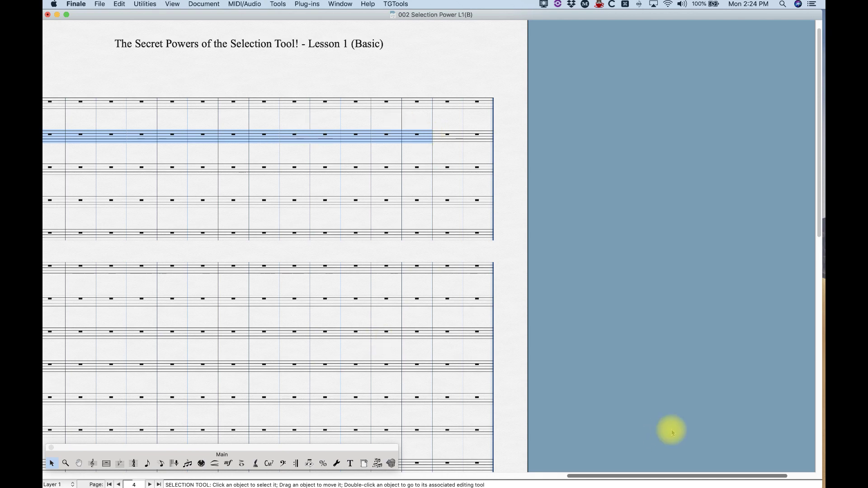
# - Reselect the entire Alto Sax 2 staff and shorten the selection on page 3 so it starts at measure 23
pyautogui.moveTo(683, 477); pyautogui.dragTo(615, 475)
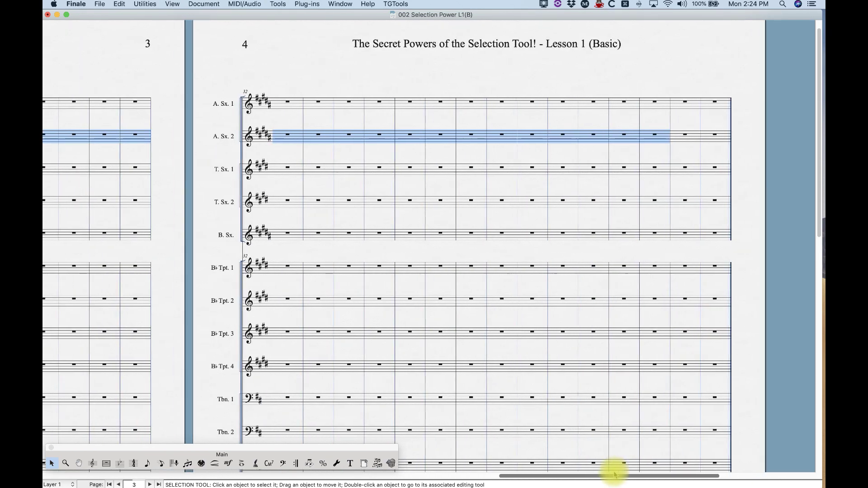
pyautogui.click(228, 137)
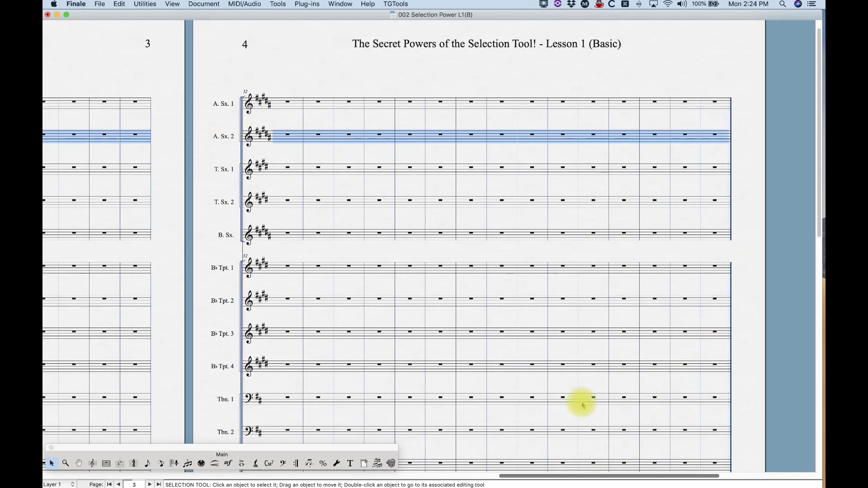
pyautogui.moveTo(624, 477); pyautogui.dragTo(475, 474)
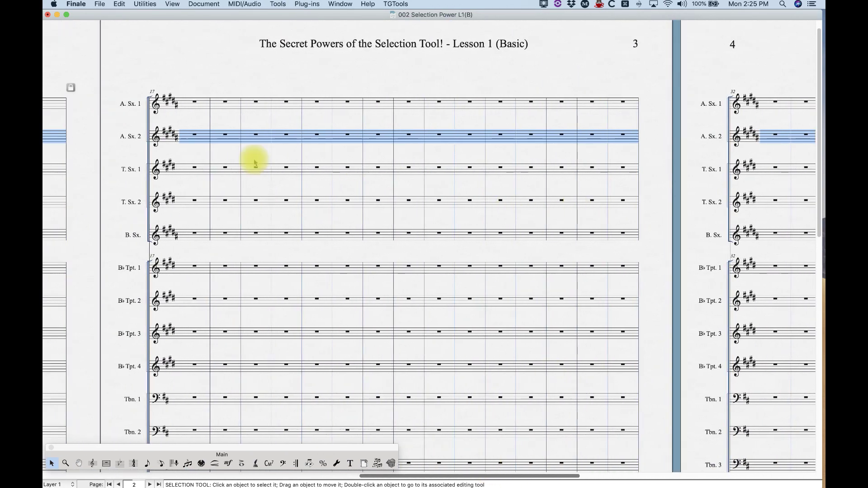
pyautogui.keyDown('shift'); pyautogui.click(360, 140); pyautogui.keyUp('shift')
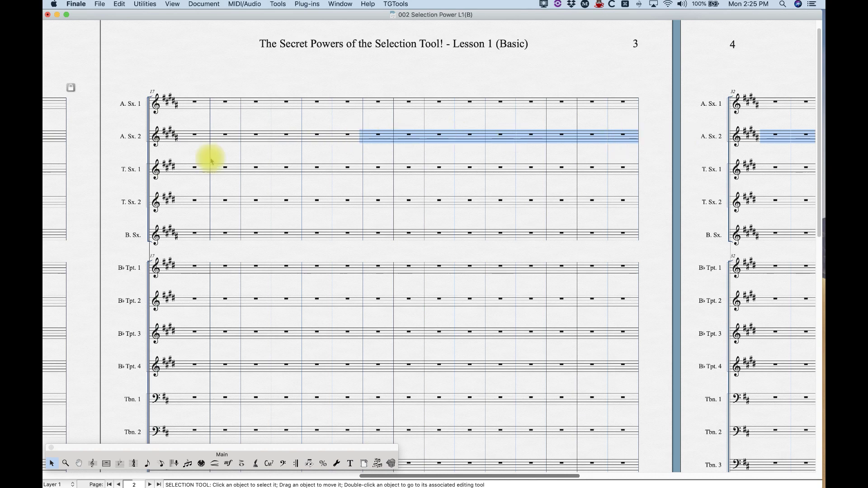
# - Reselect the entire Alto Sax 2 staff and shorten its end to measure 27, then restore the full-staff selection and shorten it again
pyautogui.keyDown('shift'); pyautogui.click(116, 138); pyautogui.keyUp('shift')
pyautogui.keyDown('shift'); pyautogui.click(514, 137); pyautogui.keyUp('shift')
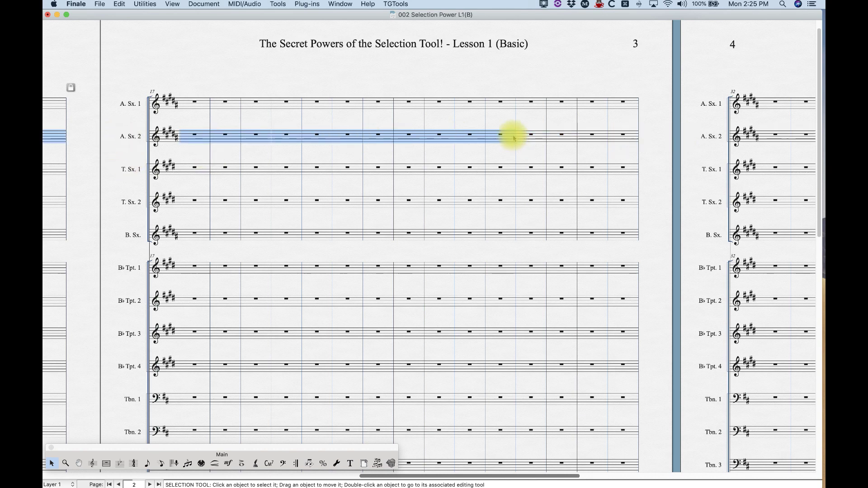
pyautogui.click(121, 138)
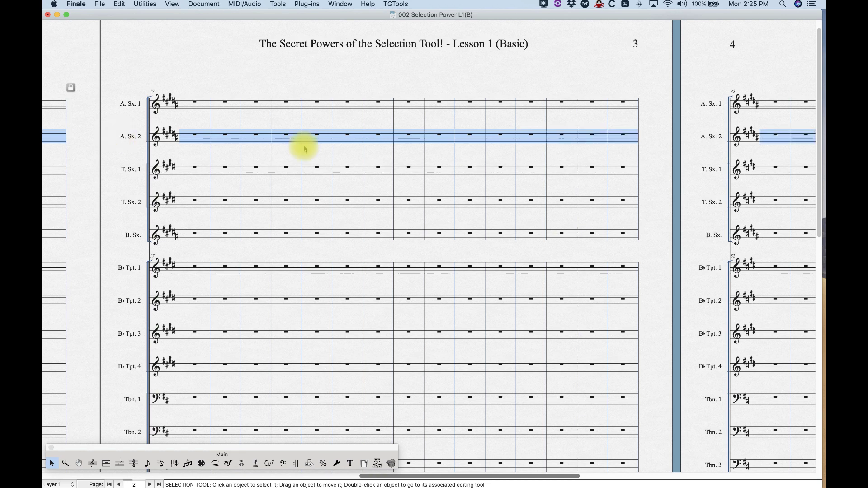
pyautogui.keyDown('shift'); pyautogui.click(421, 135); pyautogui.keyUp('shift')
# - Reselect the entire Alto Sax 2 staff to start the range at measure 23, then reselect it to end the range at measure 28
pyautogui.click(116, 136)
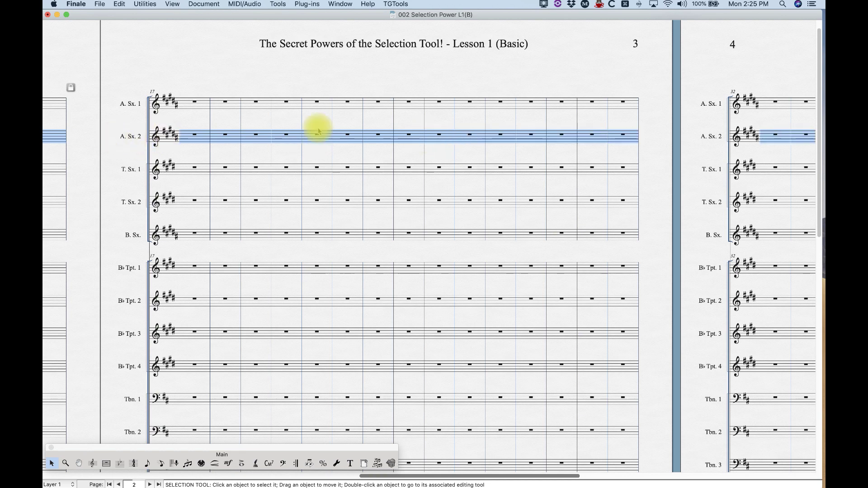
pyautogui.keyDown('shift'); pyautogui.click(367, 138); pyautogui.keyUp('shift')
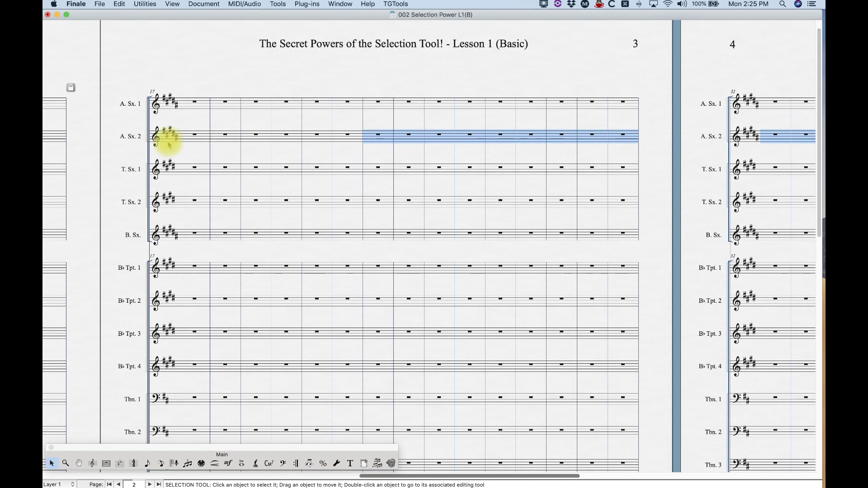
pyautogui.click(111, 139)
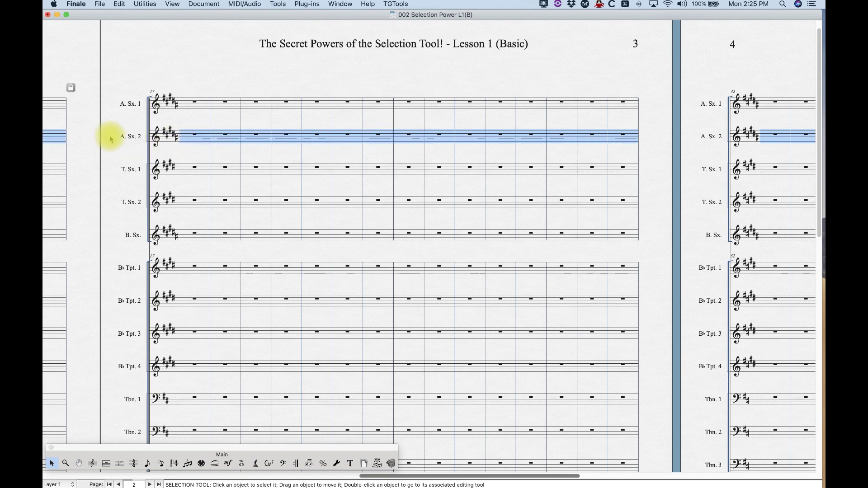
pyautogui.keyDown('shift'); pyautogui.click(543, 139); pyautogui.keyUp('shift')
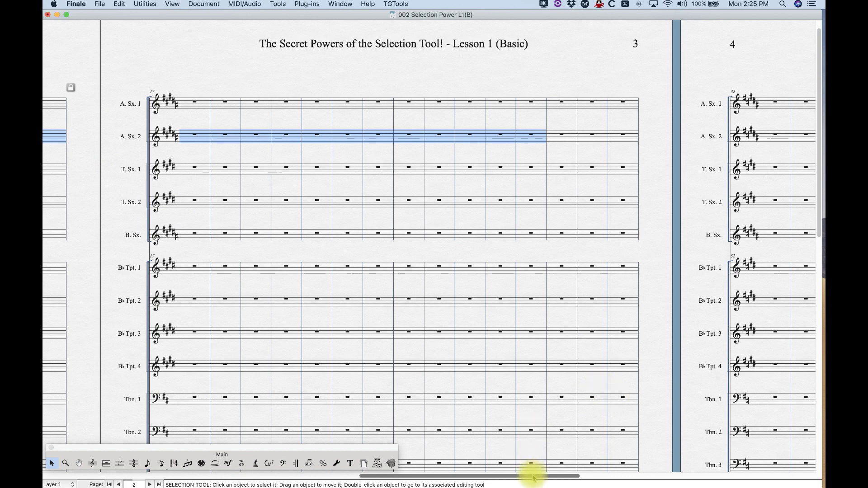
pyautogui.moveTo(527, 475); pyautogui.dragTo(131, 127)
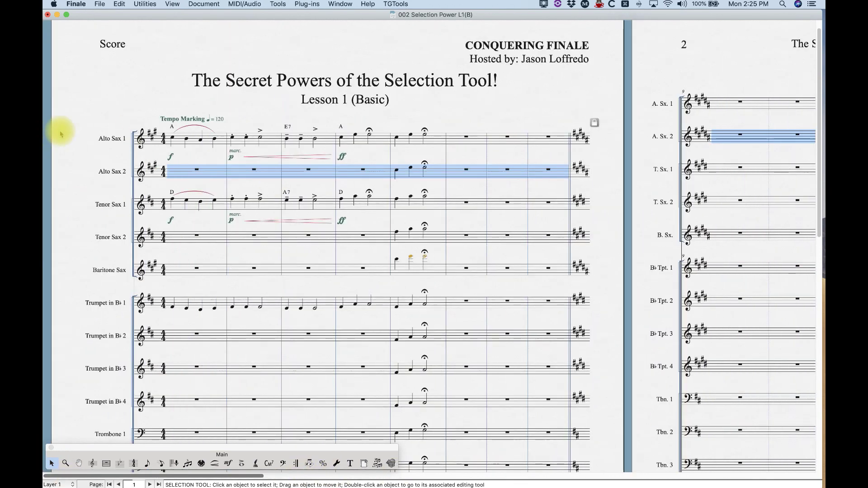
pyautogui.click(254, 110)
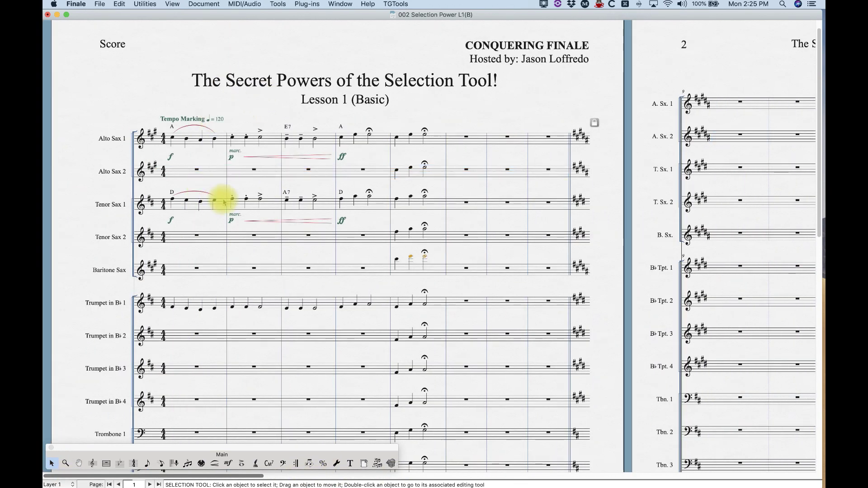
# - Select the entire Alto Sax 2 staff on page 1 and extend the selection down through Tenor Sax 2
pyautogui.click(88, 171)
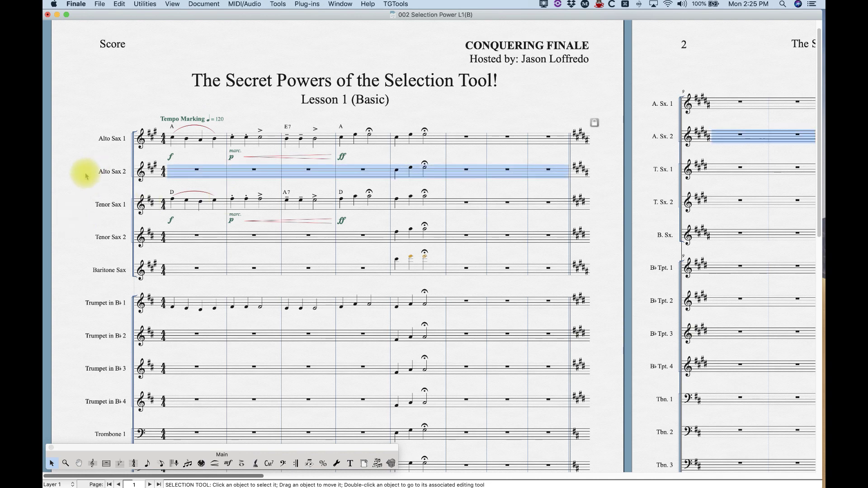
pyautogui.hotkey('shift', 'Down')
pyautogui.hotkey('shift', 'Down')
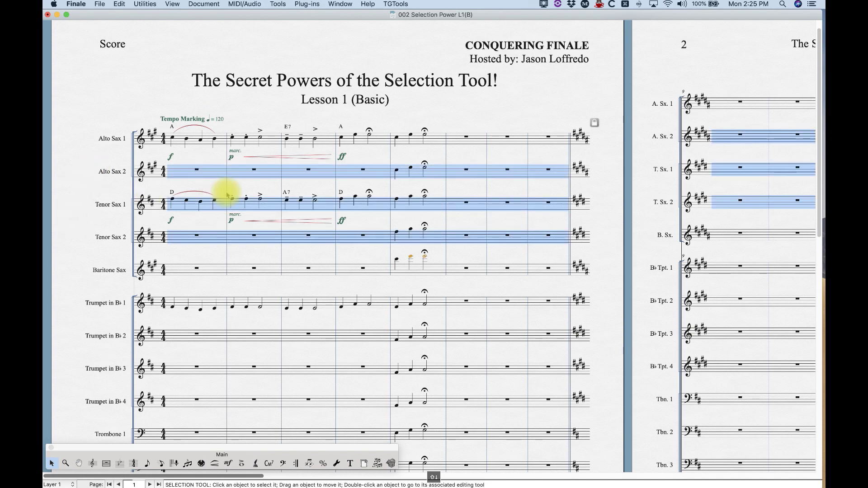
# - Contract and expand the staff selection vertically until it covers Alto Sax 2 through Baritone Sax, then clear it
pyautogui.hotkey('shift', 'Up')
pyautogui.hotkey('shift', 'Up')
pyautogui.hotkey('shift', 'Up')
pyautogui.hotkey('shift', 'Down')
pyautogui.hotkey('shift', 'Down')
pyautogui.hotkey('shift', 'Down')
pyautogui.hotkey('shift', 'Down')
pyautogui.hotkey('shift', 'Down')
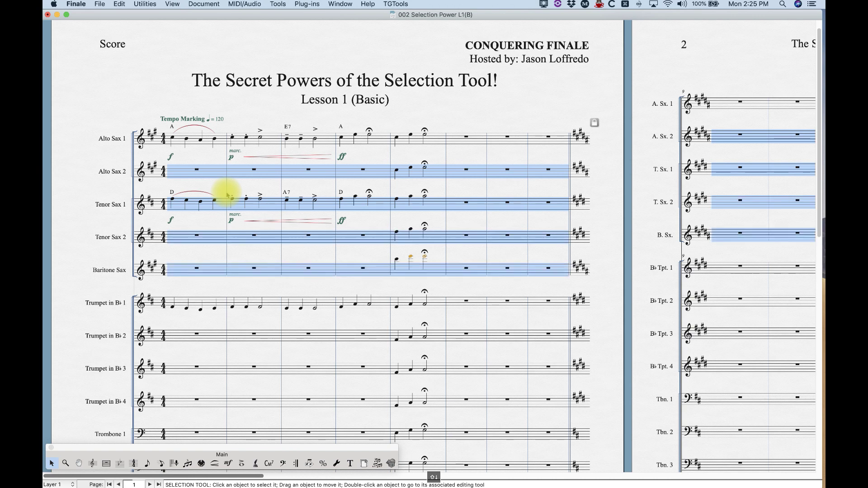
pyautogui.click(161, 109)
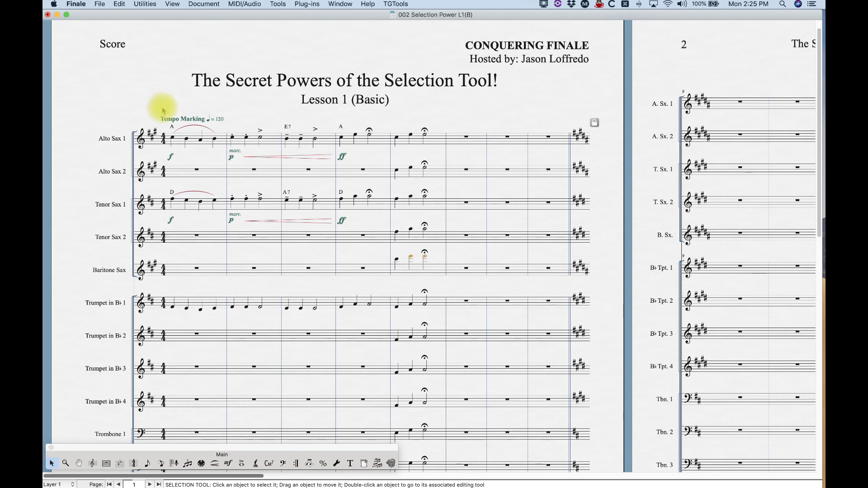
# - Select measure 5 from Alto Sax 2 down to the lowest staff of page 1, then extend the selection up to Alto Sax 1
pyautogui.moveTo(446, 175); pyautogui.dragTo(436, 300)
pyautogui.hscroll(10, 436, 300)
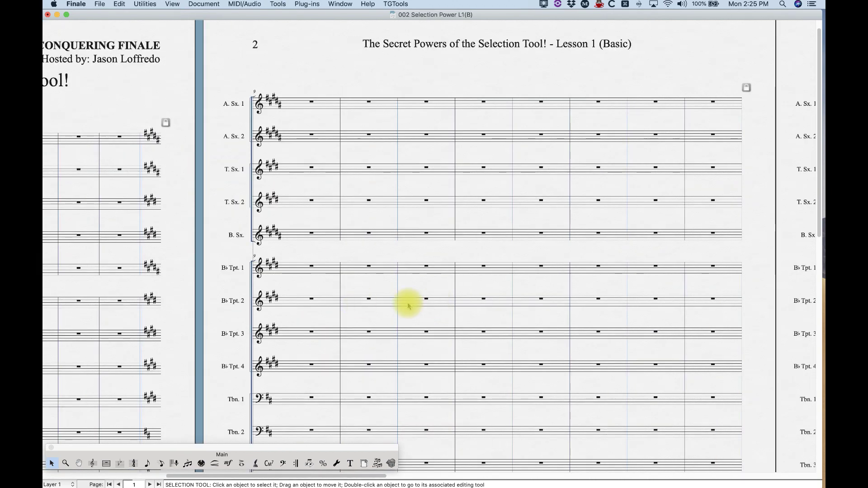
pyautogui.hscroll(-5, 408, 306)
pyautogui.scroll(-15, 385, 305)
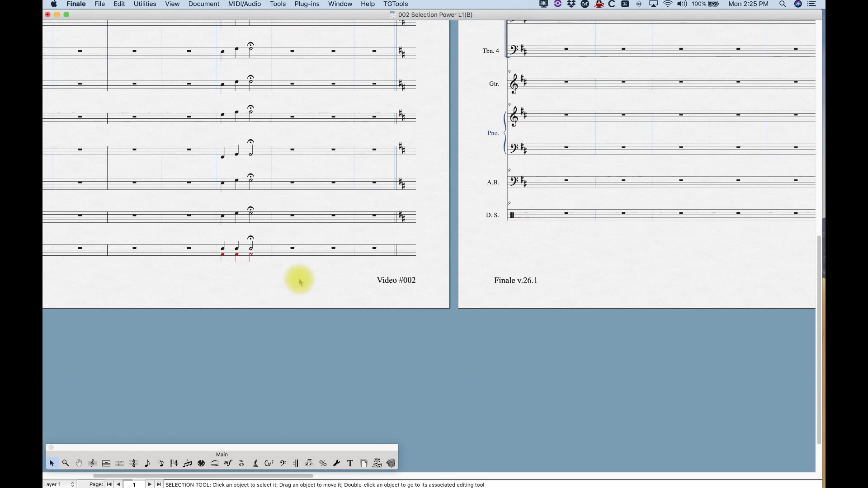
pyautogui.keyDown('shift'); pyautogui.click(251, 248); pyautogui.keyUp('shift')
pyautogui.scroll(15, 253, 271)
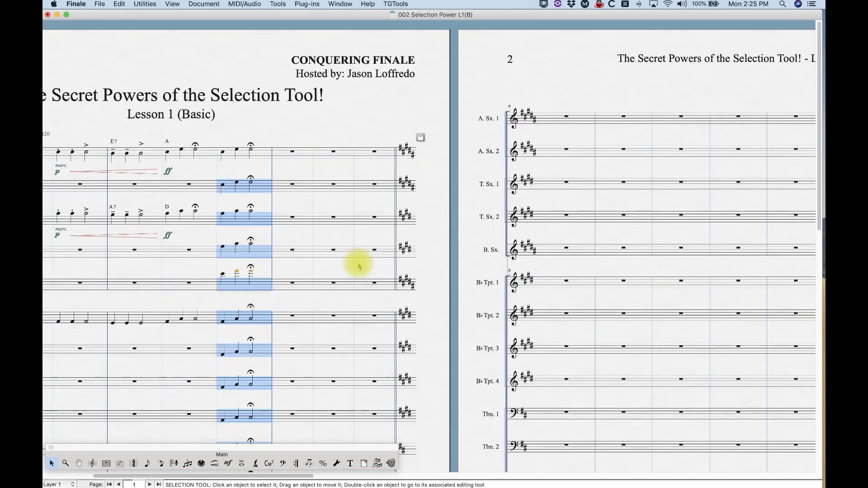
pyautogui.hscroll(-2, 358, 266)
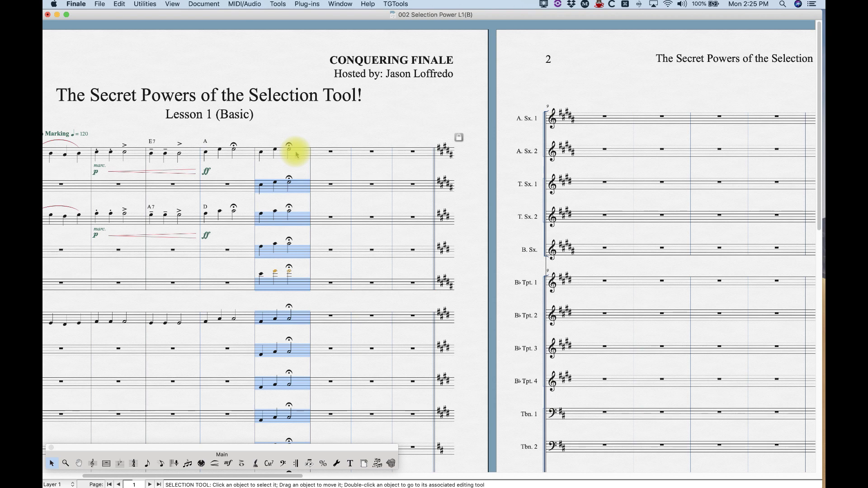
pyautogui.keyDown('shift'); pyautogui.click(296, 154); pyautogui.keyUp('shift')
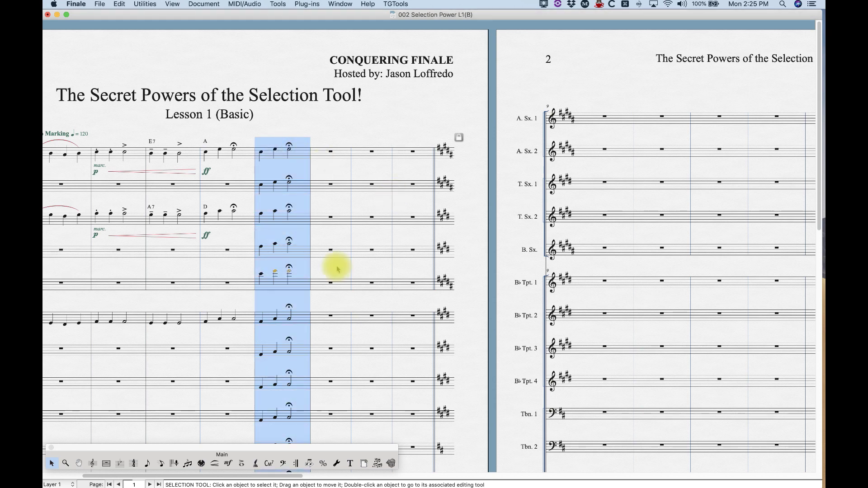
# - Select measure 5 of Alto Sax 1 and extend the selection down to Tenor Sax 1
pyautogui.hscroll(-3, 337, 267)
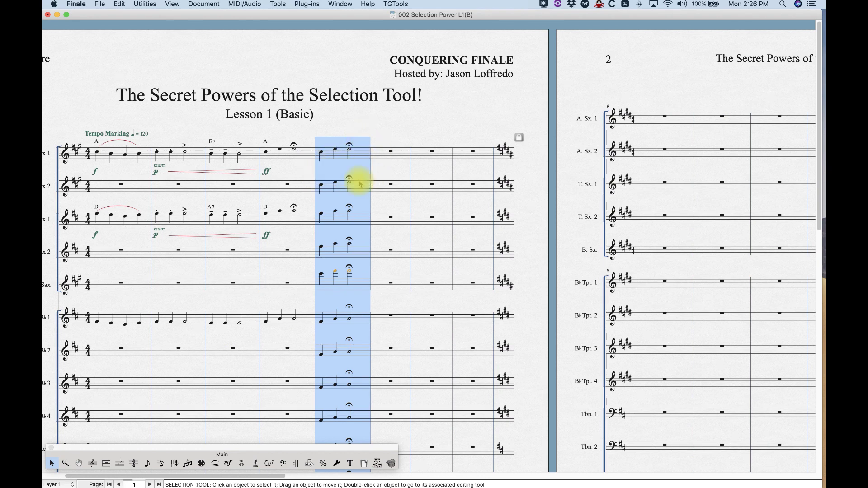
pyautogui.click(362, 153)
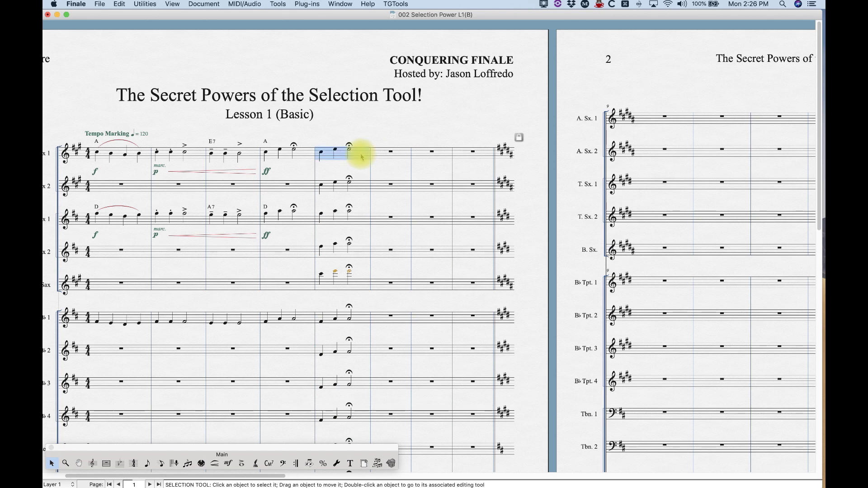
pyautogui.keyDown('shift'); pyautogui.click(361, 220); pyautogui.keyUp('shift')
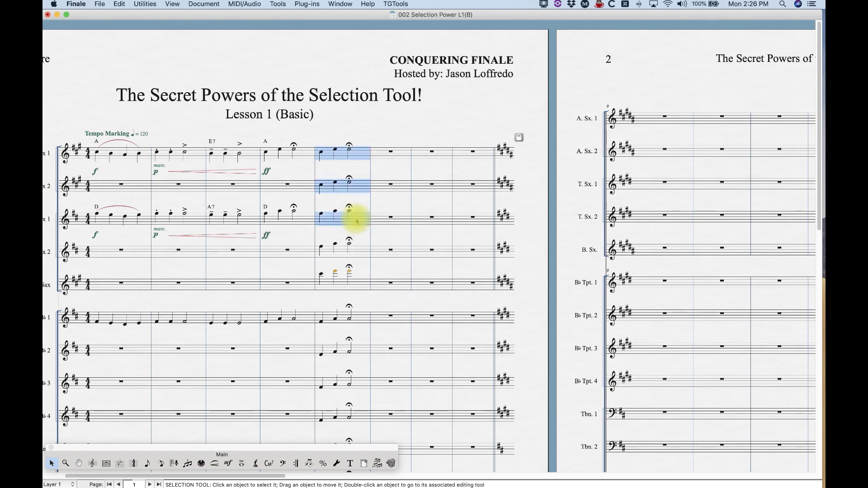
# - Select the full measure stack across all staves for measure 5, then for measures 6 and 3
pyautogui.tripleClick(359, 154)
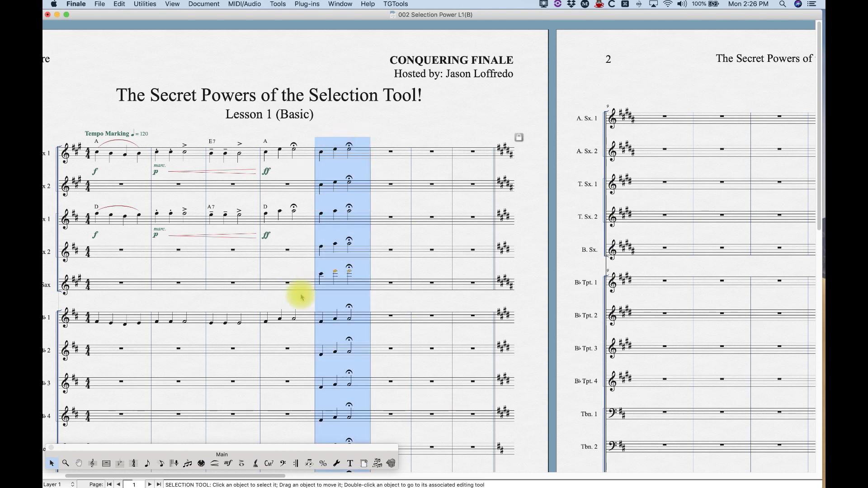
pyautogui.press('Escape')
pyautogui.tripleClick(381, 320)
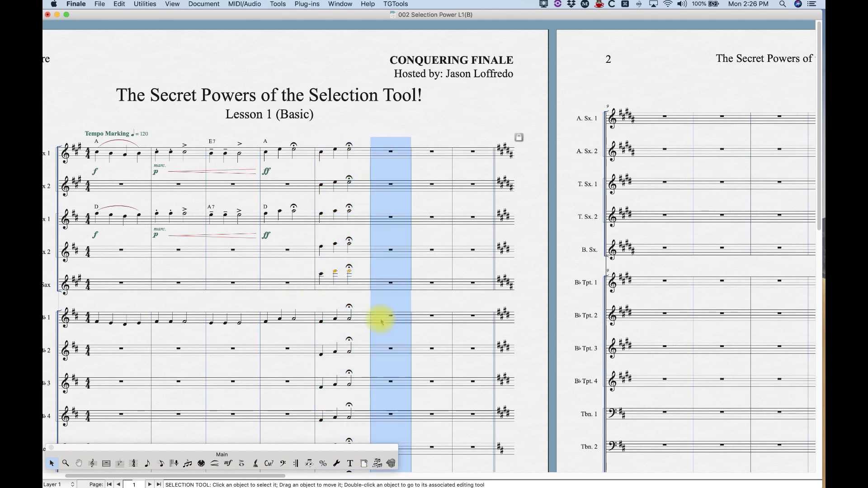
pyautogui.tripleClick(239, 253)
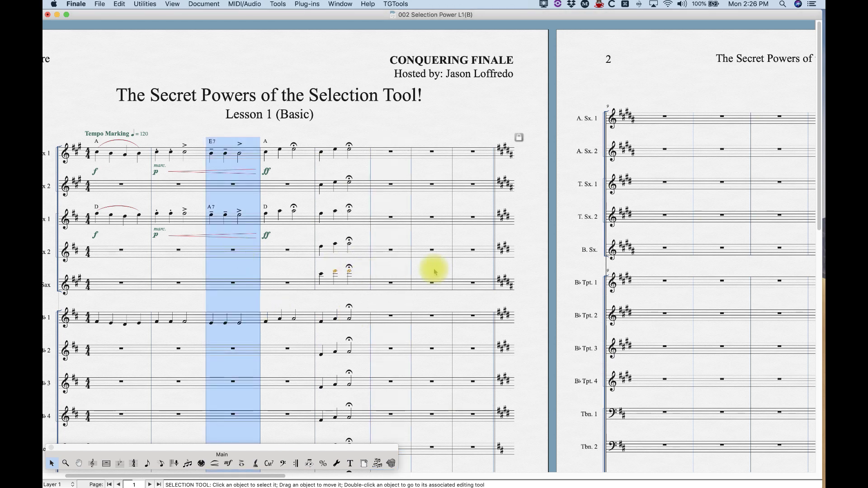
# - Select the full stack of measure 7 and extend the selection back to include measure 6
pyautogui.tripleClick(437, 285)
pyautogui.hotkey('shift', 'Left')
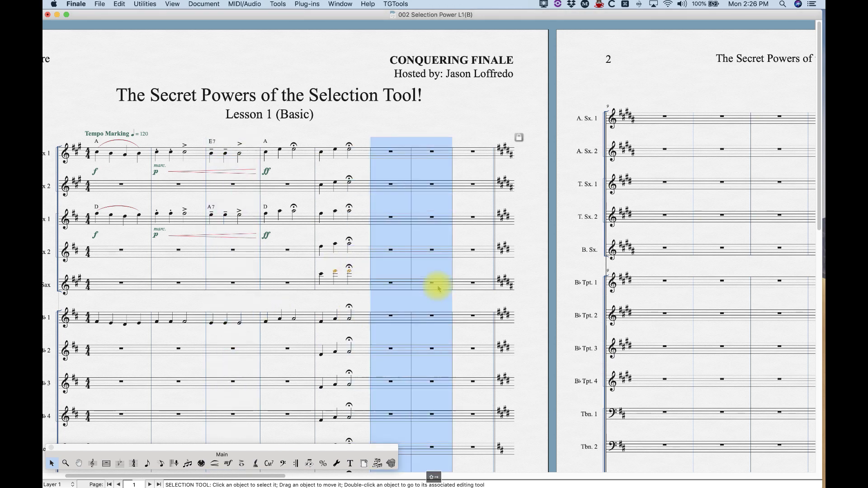
pyautogui.hotkey('shift', 'Right')
pyautogui.hotkey('shift', 'Left')
# - Extend the start of the stack selection backward note by note until it includes all of measure 5
pyautogui.hotkey('alt', 'shift', 'Left')
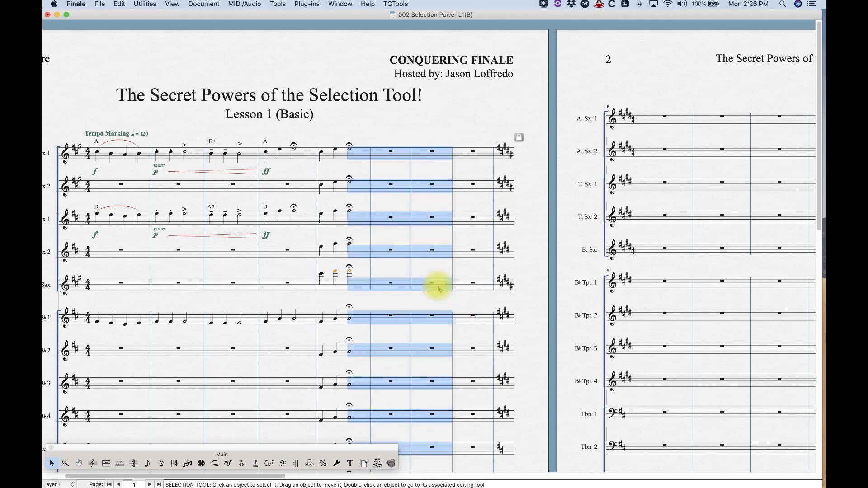
pyautogui.hotkey('shift', 'Left')
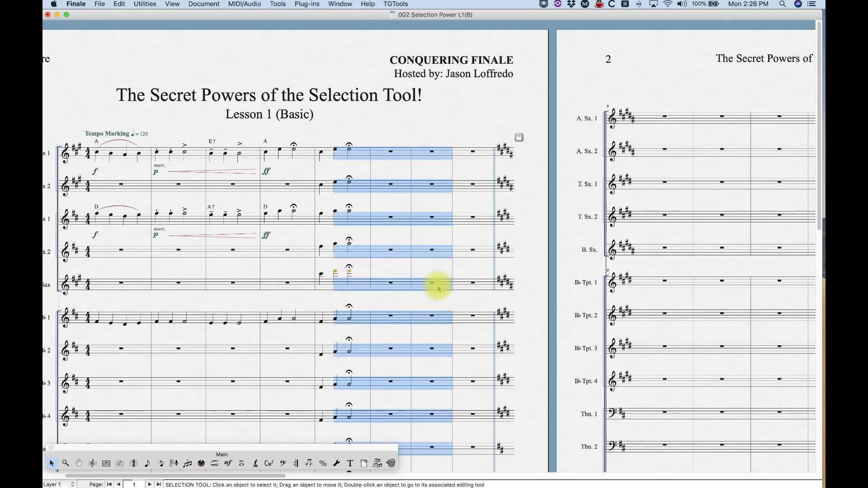
pyautogui.hotkey('shift', 'Left')
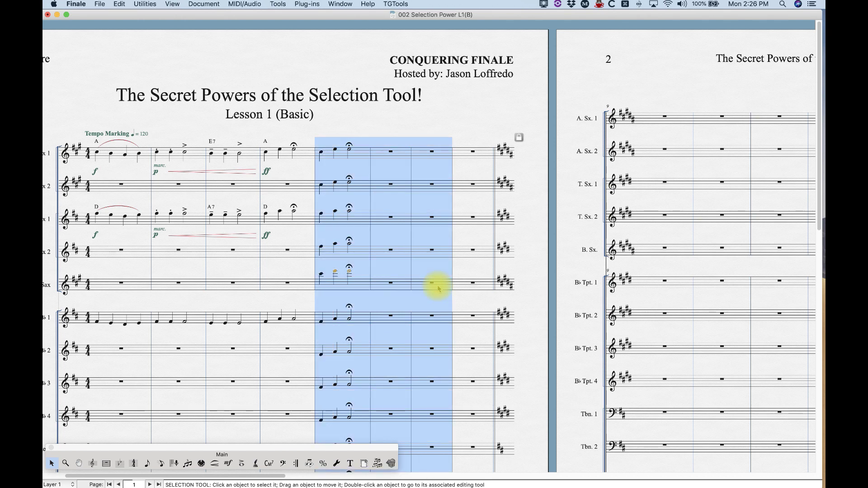
# - Select only the full stack of measure 5, inspect it down the staves, and clear the selection
pyautogui.click(340, 127)
pyautogui.tripleClick(356, 152)
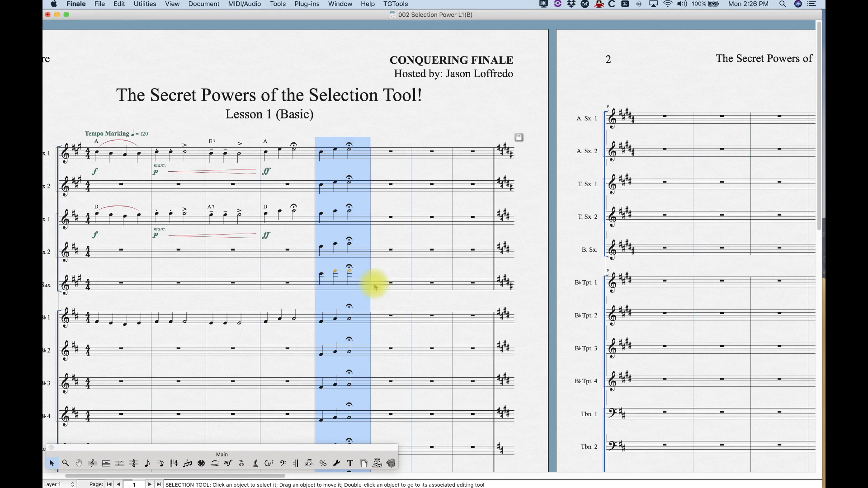
pyautogui.scroll(-5, 374, 286)
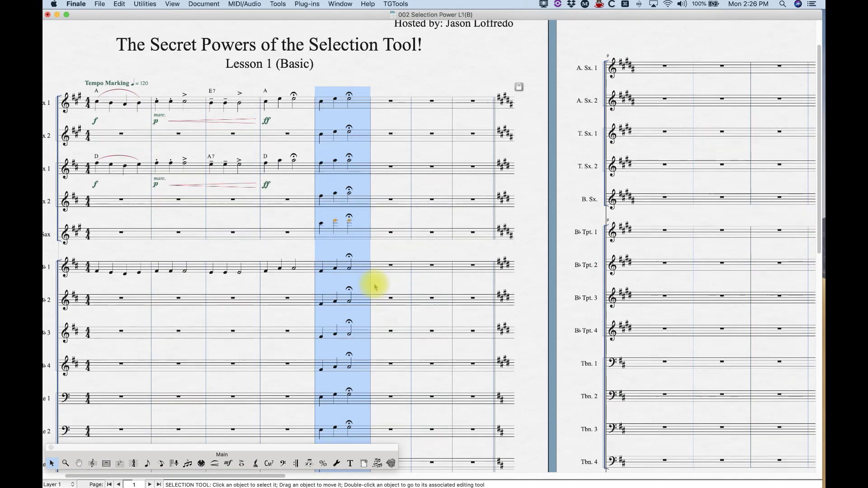
pyautogui.scroll(2, 374, 287)
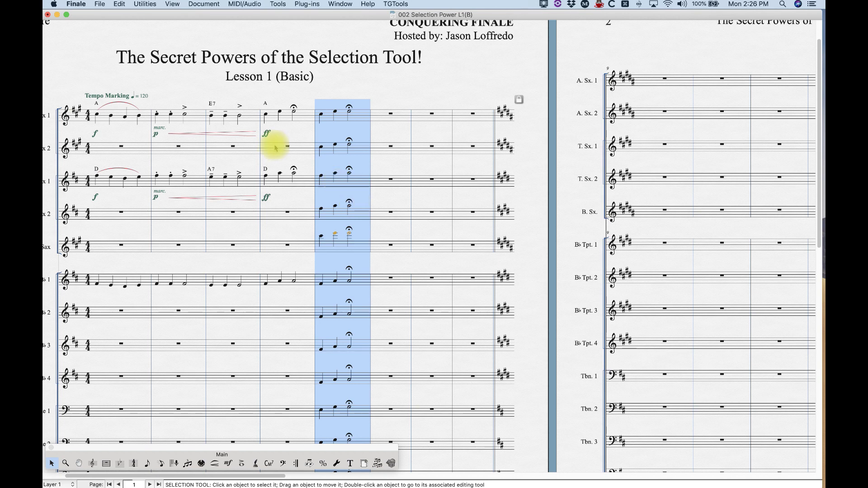
pyautogui.click(292, 131)
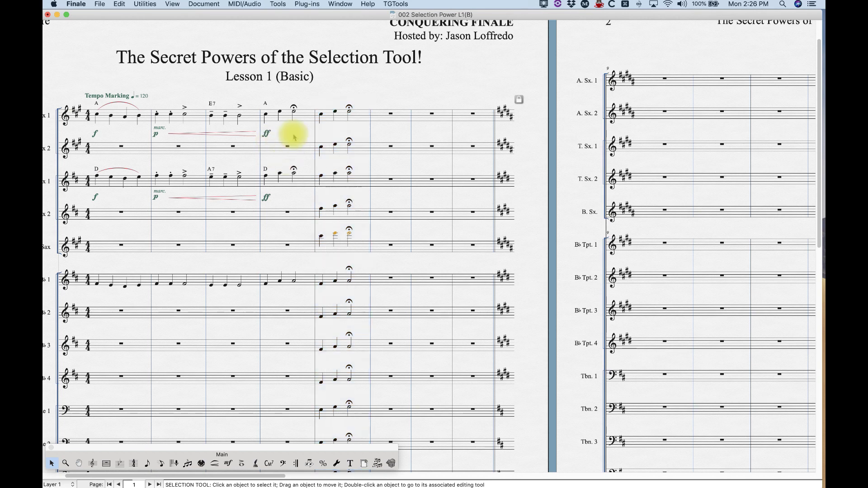
# - Try clearing measure 3 of Trumpet 1, and measure 5 from Alto Sax 2 through Trumpet 1, undoing each removal
pyautogui.click(237, 278)
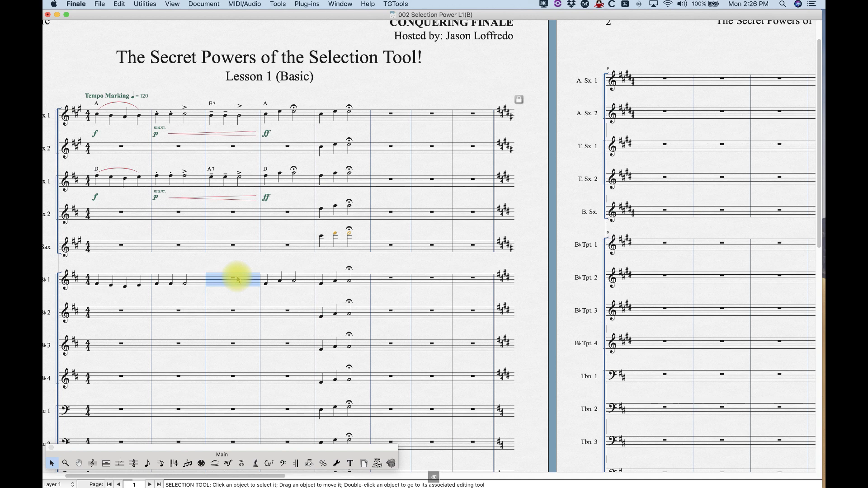
pyautogui.press('super+z')
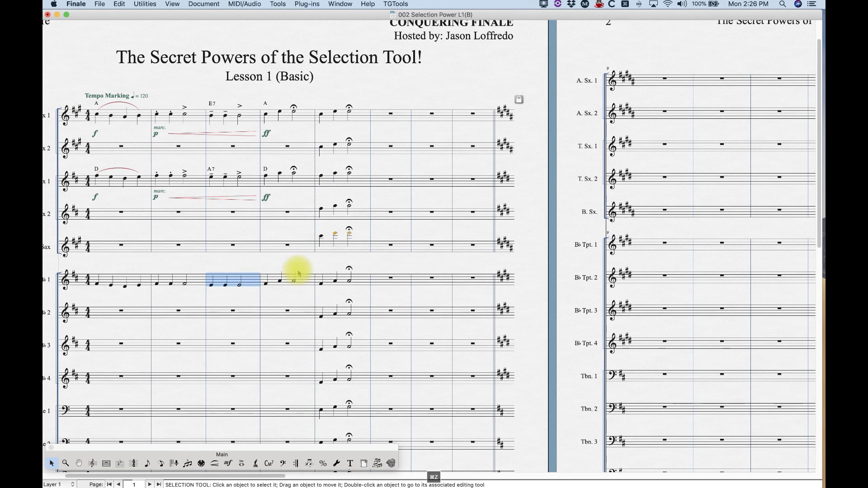
pyautogui.click(354, 146)
pyautogui.keyDown('shift'); pyautogui.click(359, 280); pyautogui.keyUp('shift')
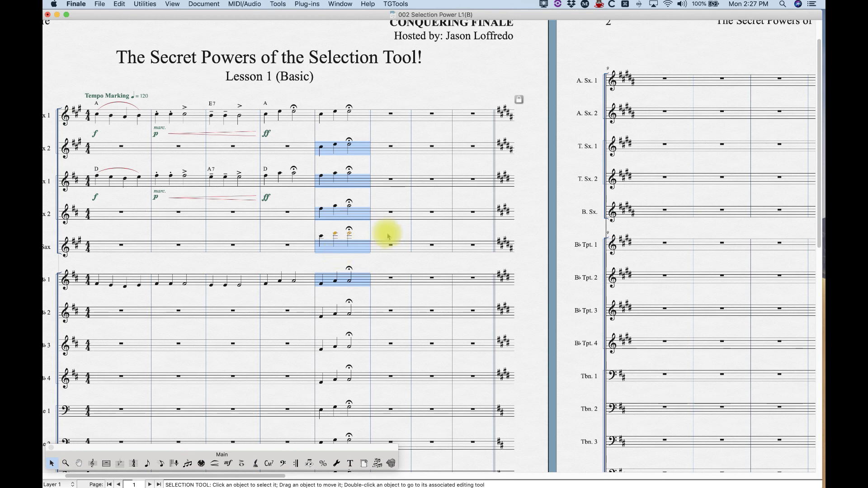
pyautogui.press('BackSpace')
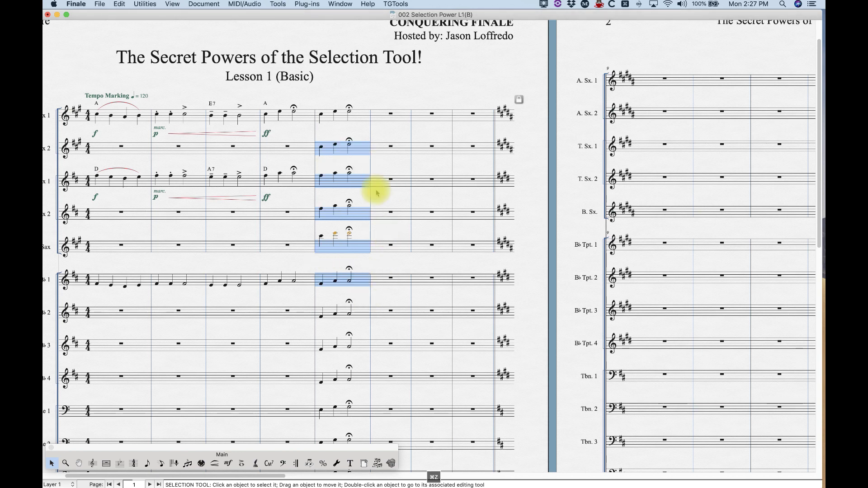
pyautogui.press('super+z')
# - Delete the full stack of measure 5 across all staves, and undo the deletion
pyautogui.tripleClick(351, 112)
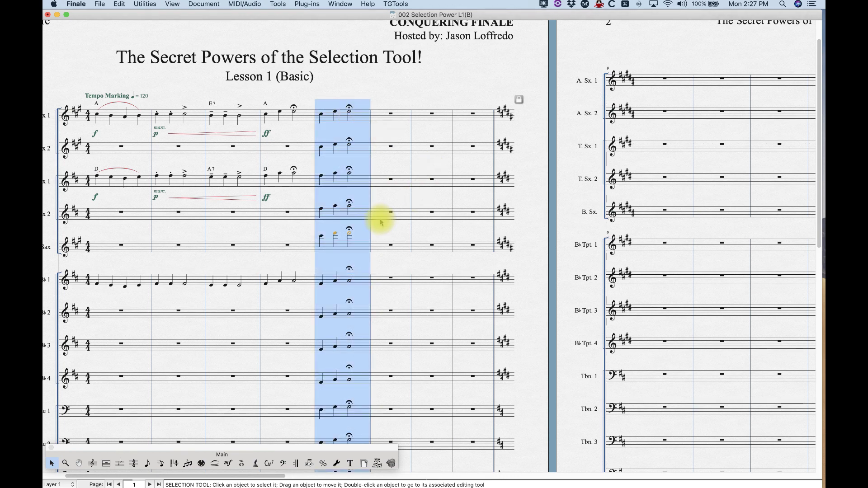
pyautogui.press('BackSpace')
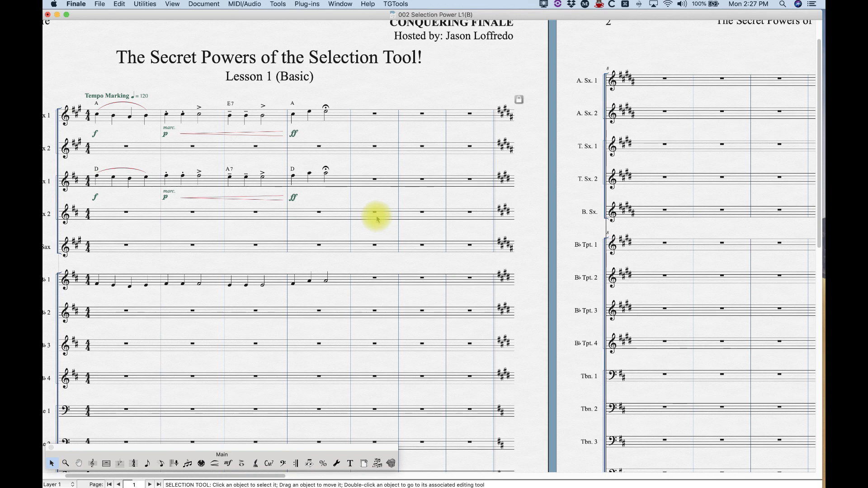
pyautogui.press('super+z')
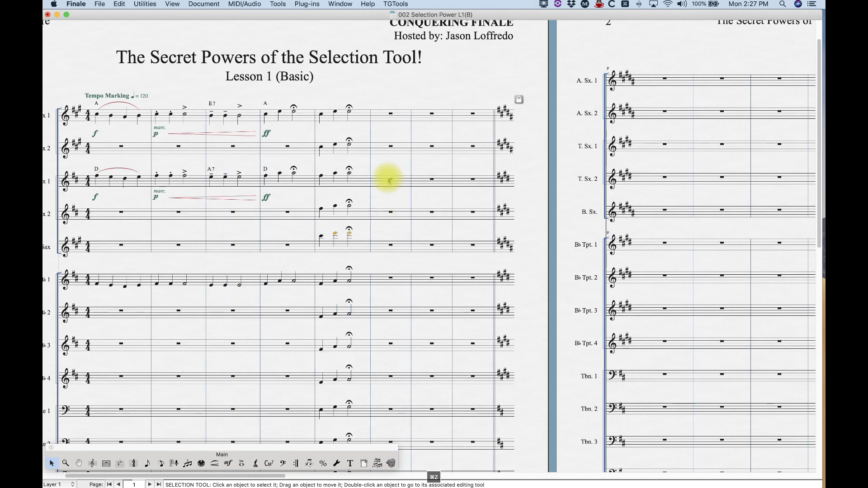
# - Clear only the contents of the measure 5 stack twice, keeping the measure itself, and undo each clearing
pyautogui.doubleClick(354, 116)
pyautogui.click(392, 99)
pyautogui.moveTo(360, 116); pyautogui.dragTo(361, 147)
pyautogui.doubleClick(365, 119)
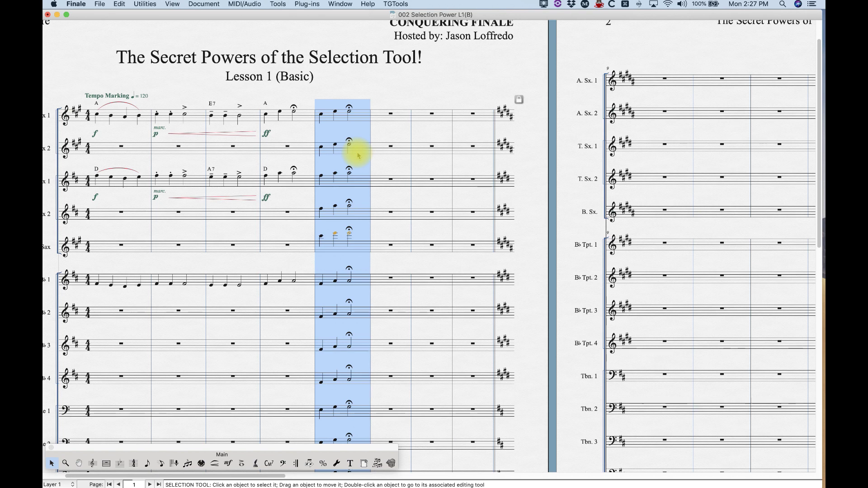
pyautogui.press('Clear')
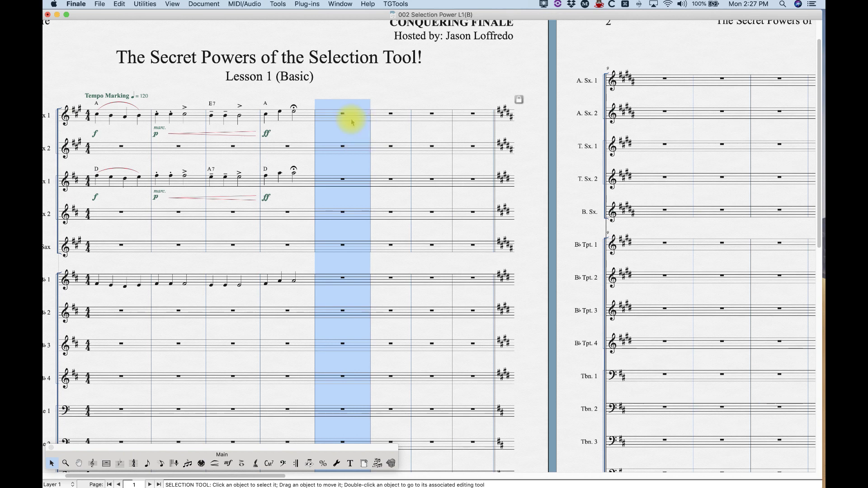
pyautogui.press('super+z')
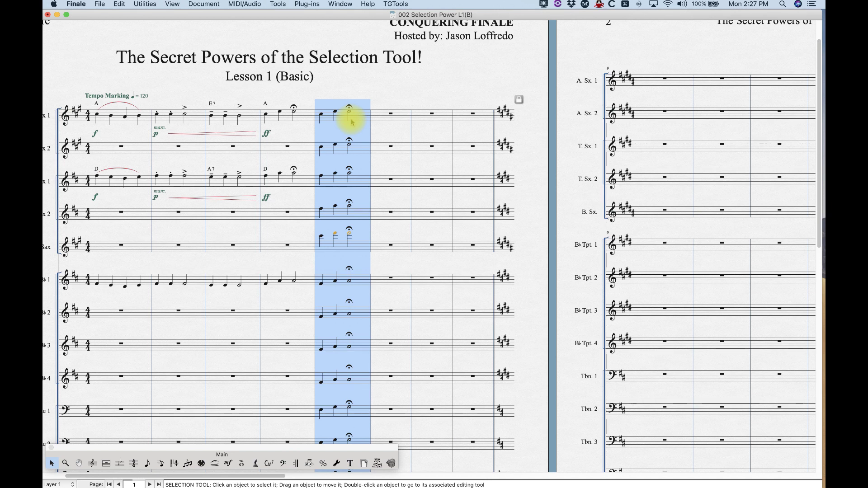
pyautogui.press('BackSpace')
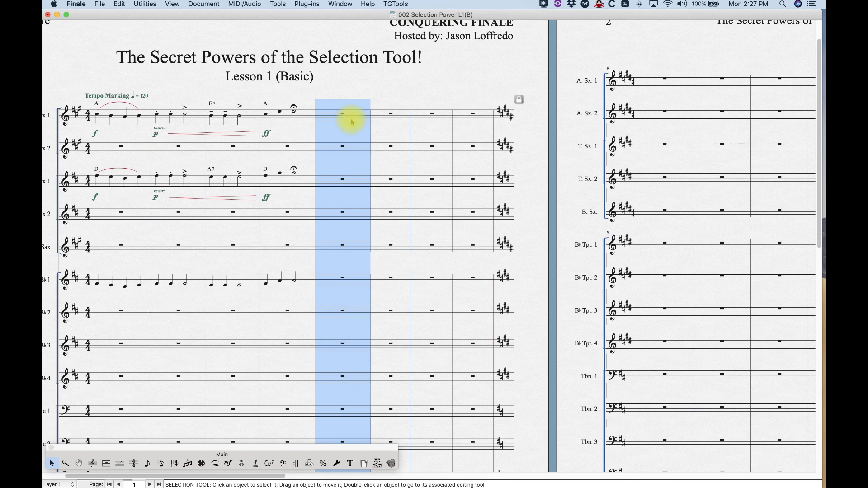
pyautogui.press('super+z')
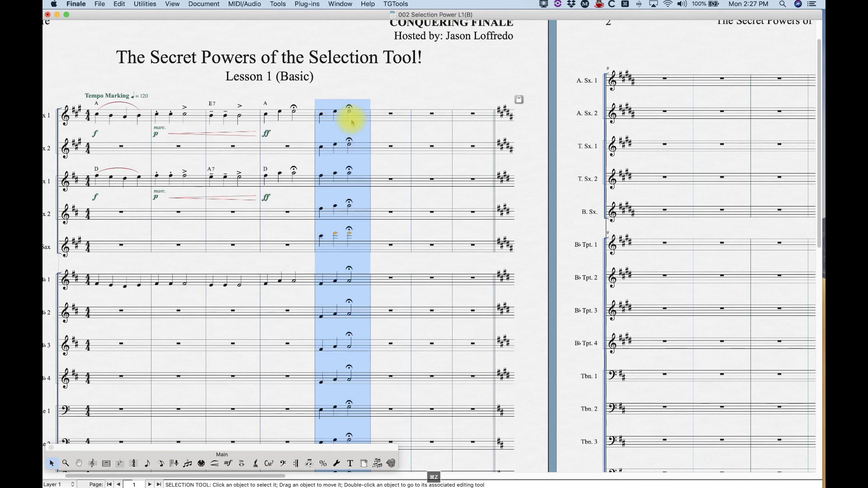
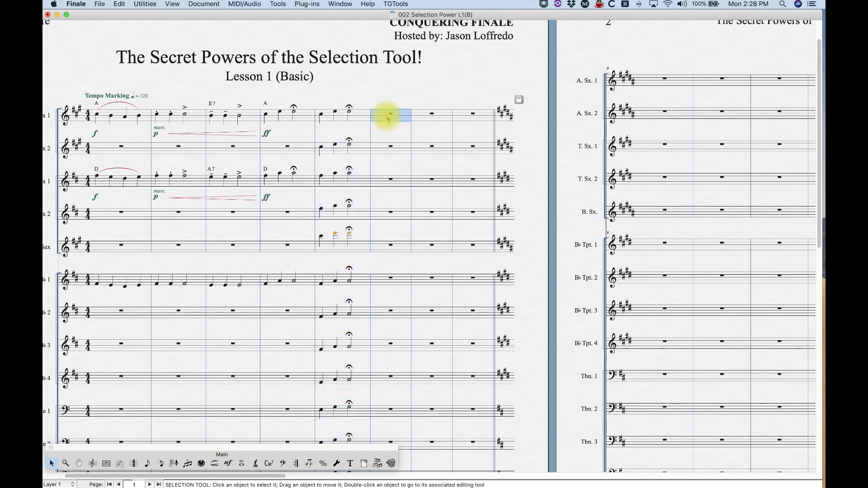
# - Examine the Undo/Redo Lists and close them without applying any change
pyautogui.click(118, 4)
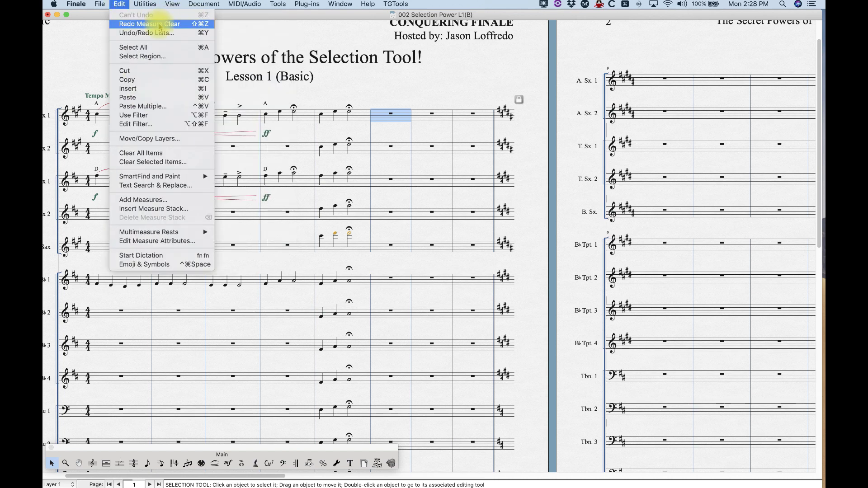
pyautogui.click(176, 32)
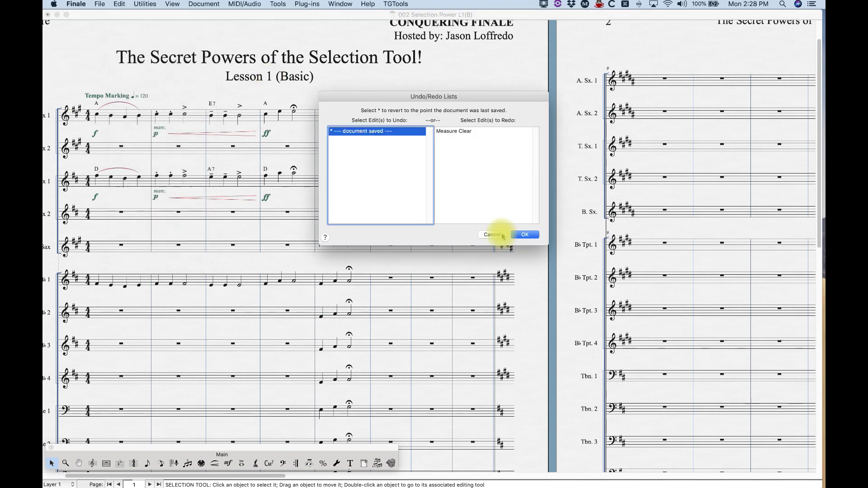
pyautogui.click(491, 235)
# - Select all measures in the entire score, and clear the selection
pyautogui.click(118, 4)
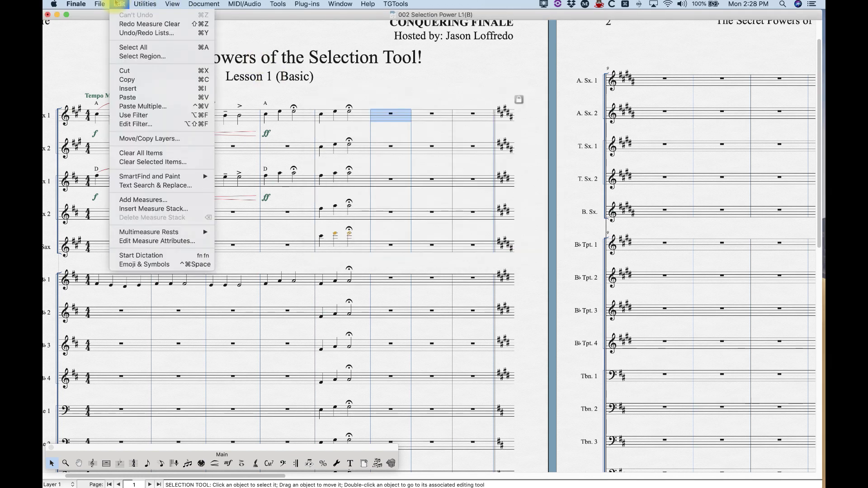
pyautogui.click(140, 47)
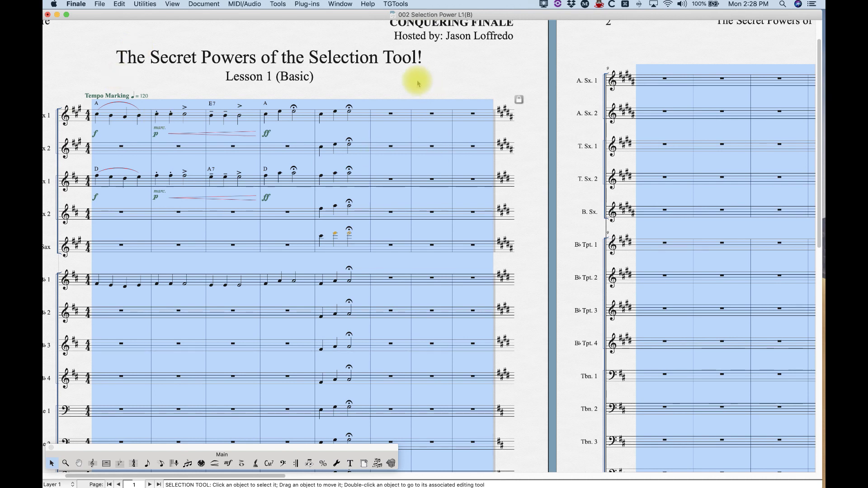
pyautogui.click(119, 25)
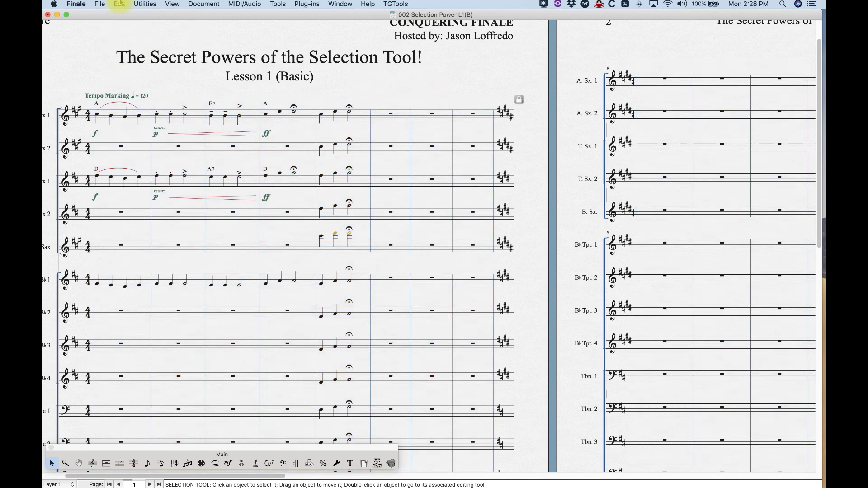
# - Use Select Region to select from Tenor Sax 1 measure 4 through Trumpet in Bb 3 measure 6
pyautogui.click(119, 4)
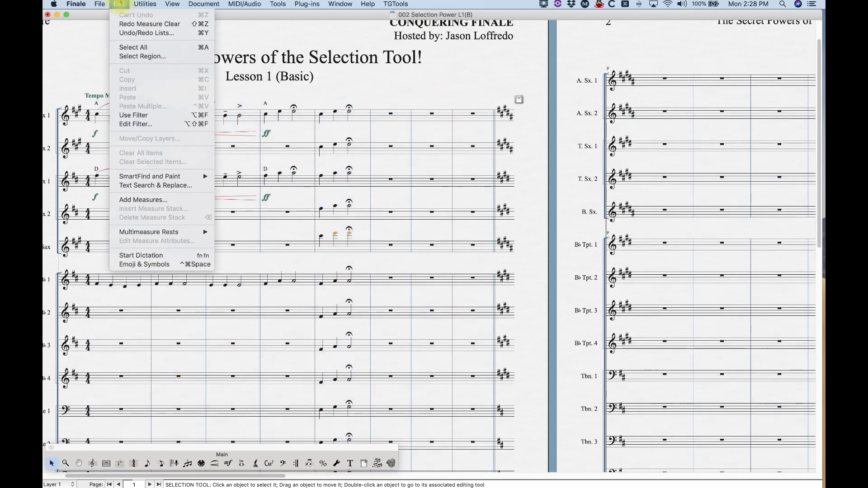
pyautogui.click(132, 57)
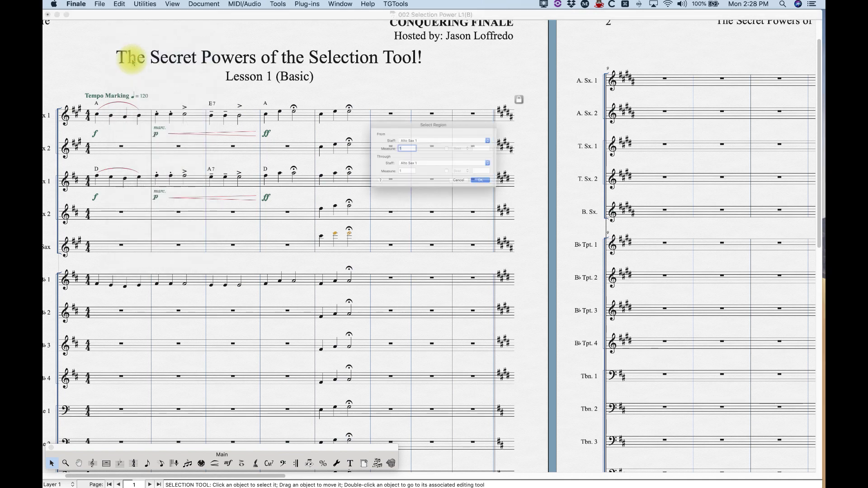
pyautogui.click(418, 136)
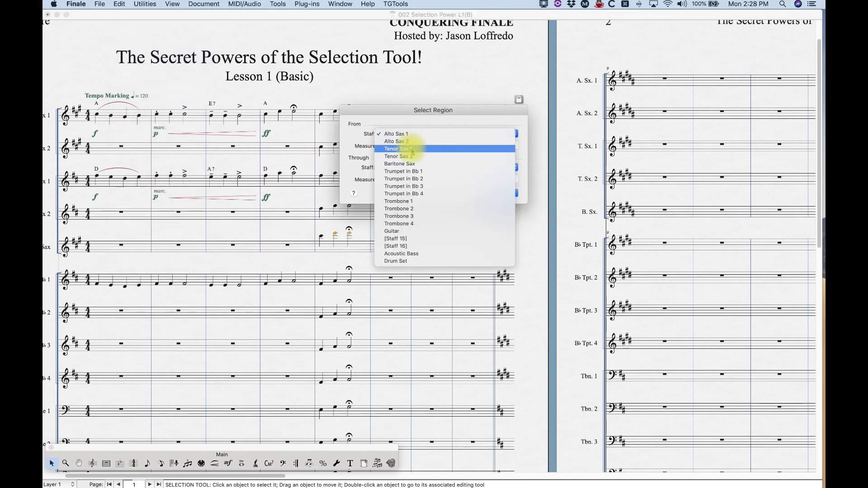
pyautogui.click(420, 150)
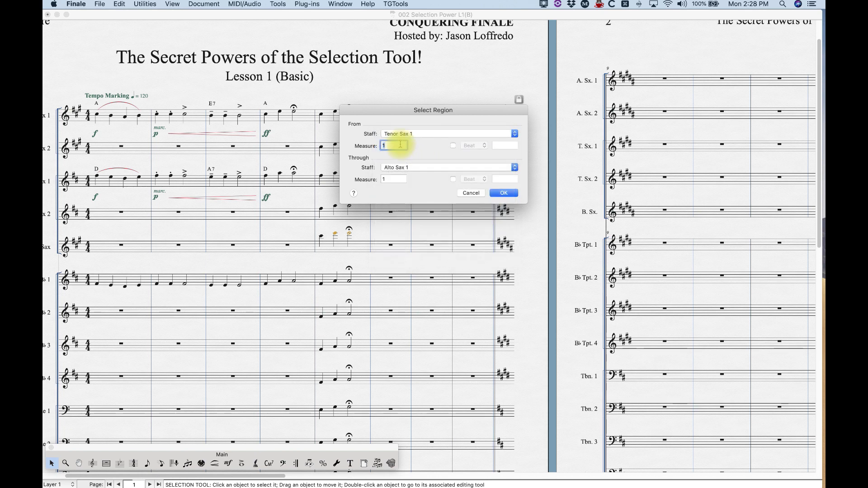
pyautogui.write('4')
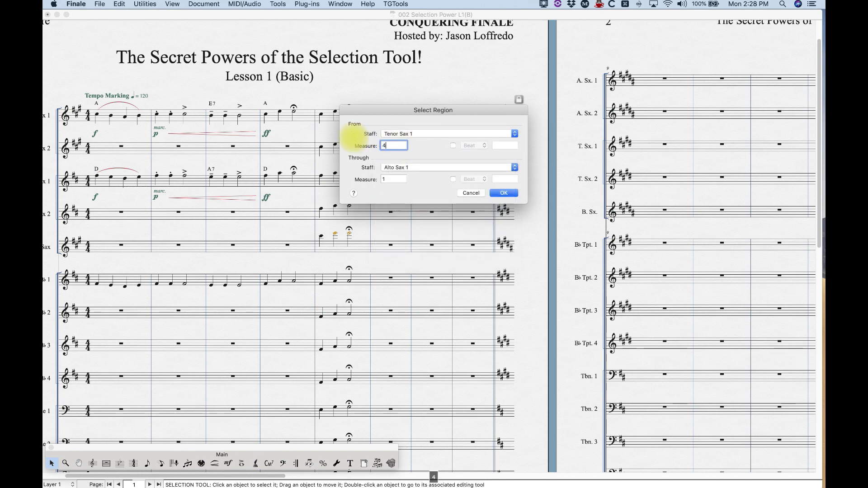
pyautogui.click(407, 168)
pyautogui.click(407, 219)
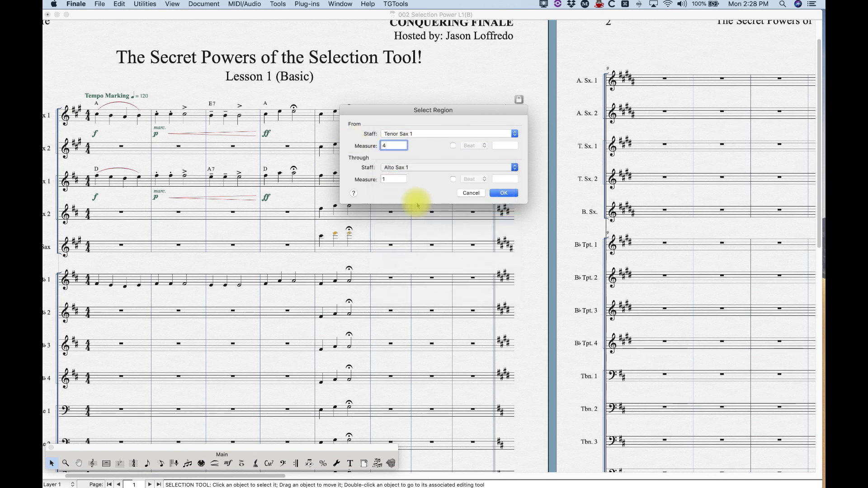
pyautogui.doubleClick(393, 180)
pyautogui.write('6')
pyautogui.click(506, 193)
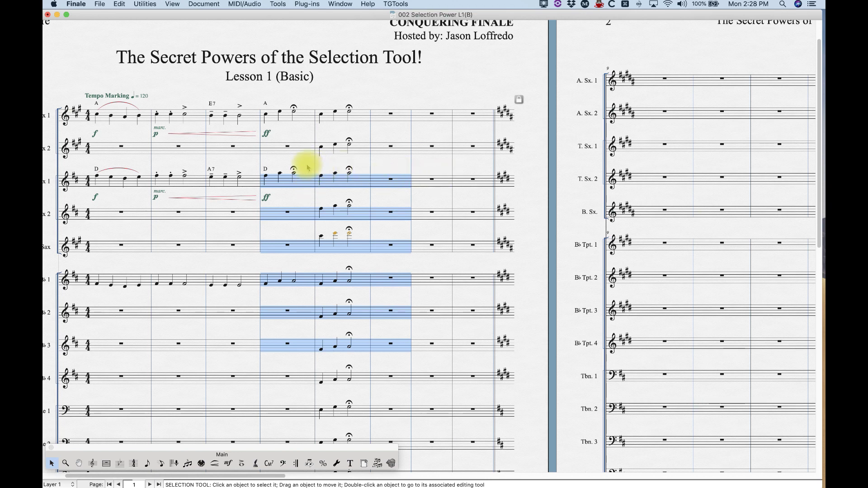
# - Deselect the region and reselect it directly in the score, from Tenor Sax 1 measure 4 through Trumpet 3 measure 6
pyautogui.press('Escape')
pyautogui.click(307, 184)
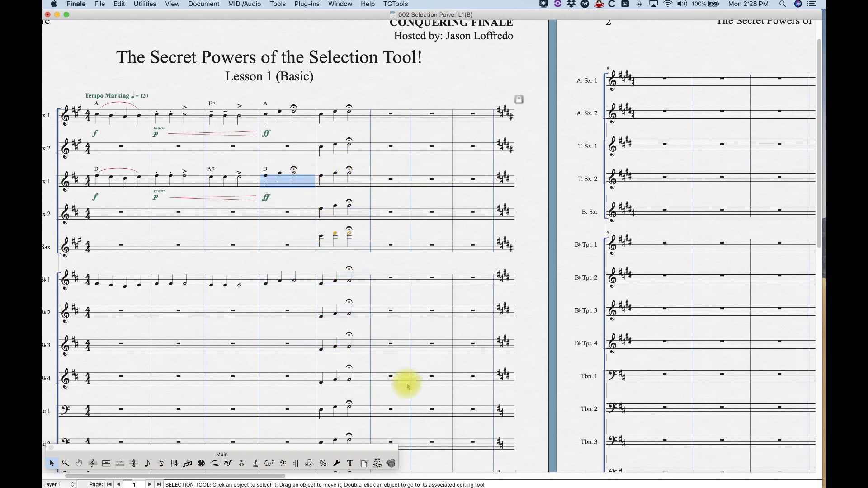
pyautogui.keyDown('shift'); pyautogui.click(397, 351); pyautogui.keyUp('shift')
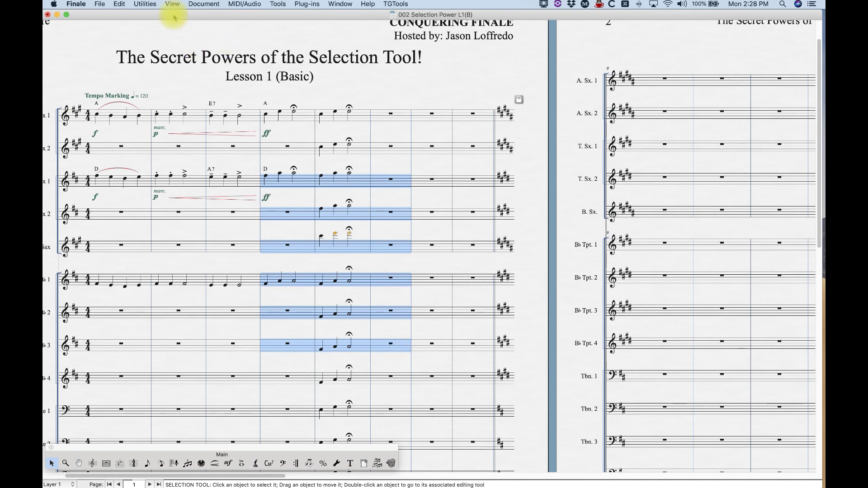
# - Review the editing commands available for the selected region, and clear the selection
pyautogui.click(119, 4)
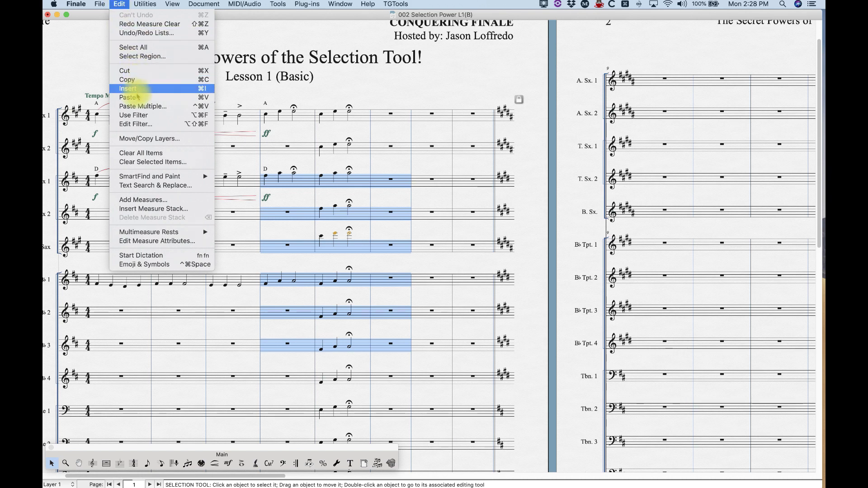
pyautogui.click(122, 4)
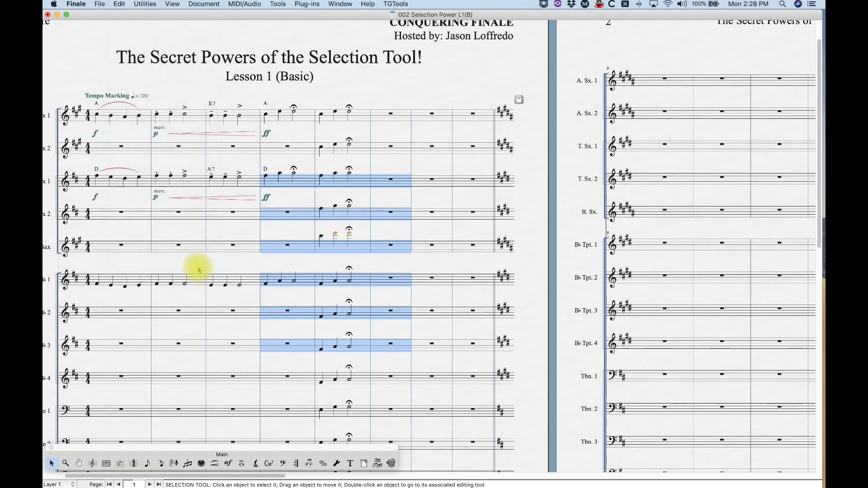
pyautogui.click(183, 268)
# - Copy measure 2 of Trumpet 1, insert it before measure 1 of the same staff, and undo the insertion
pyautogui.hscroll(-2, 258, 342)
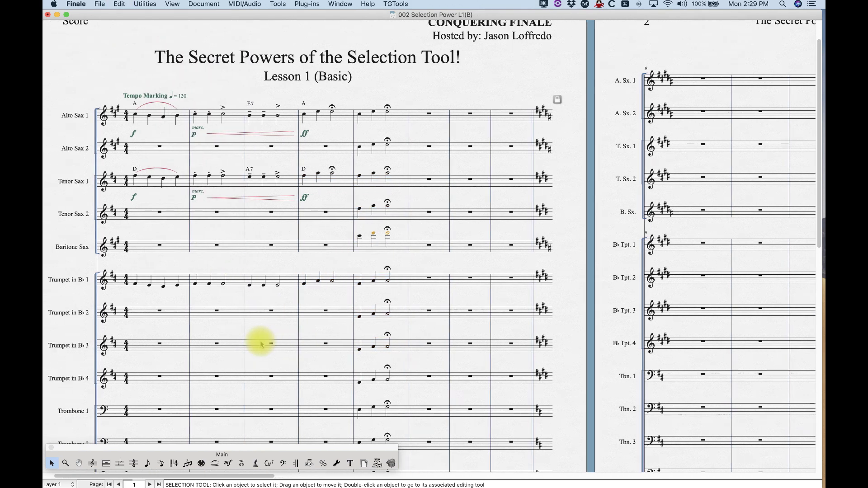
pyautogui.moveTo(228, 273); pyautogui.dragTo(230, 286)
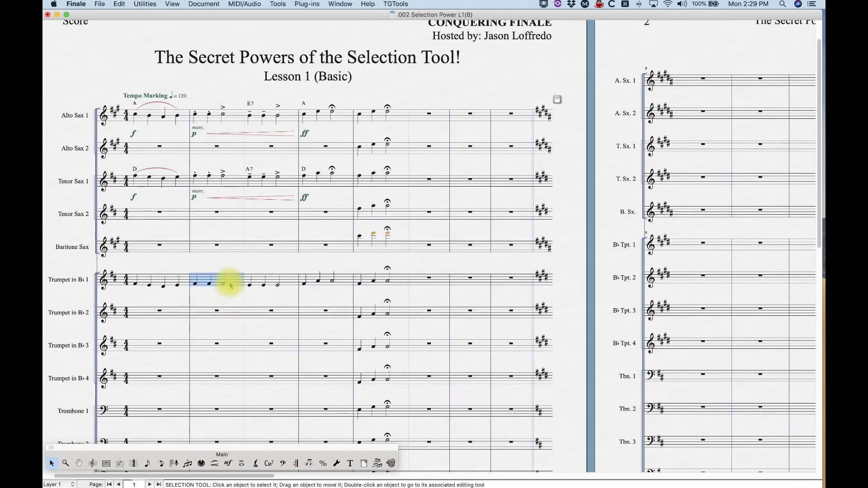
pyautogui.press('super+c')
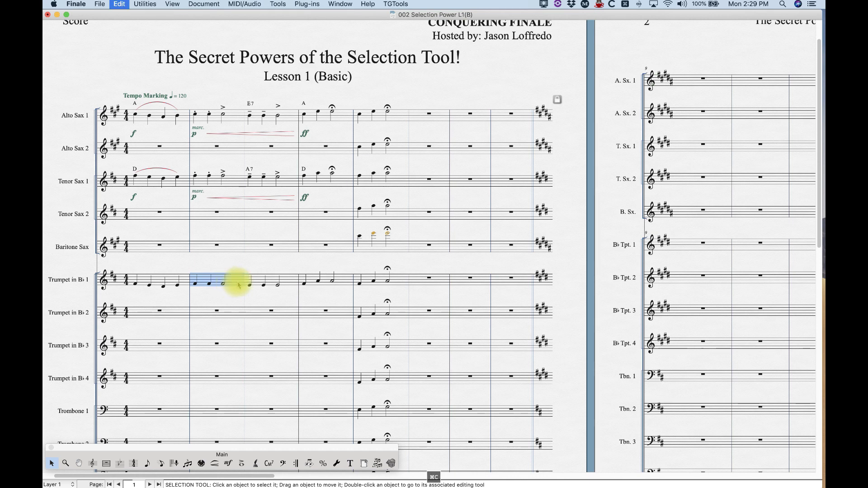
pyautogui.click(163, 283)
pyautogui.press('super+shift+i')
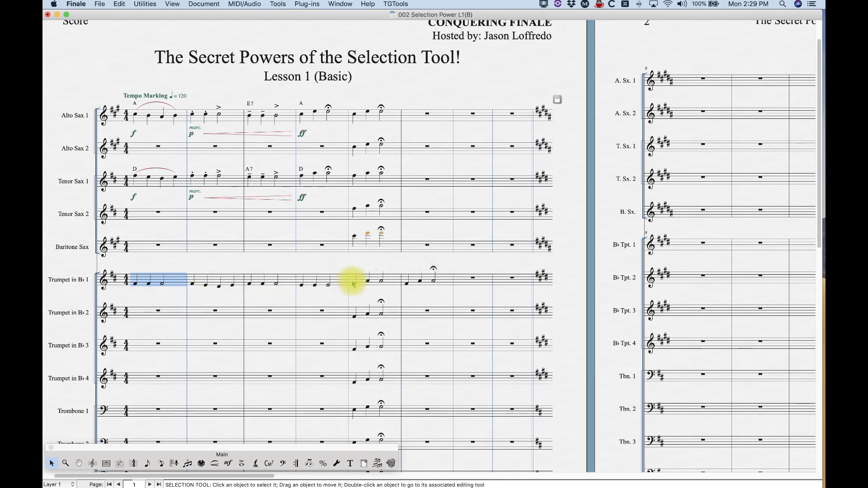
pyautogui.press('super+z')
# - Copy measure 3 of Tenor Sax 1 and insert it before measure 1 of the same staff
pyautogui.click(270, 185)
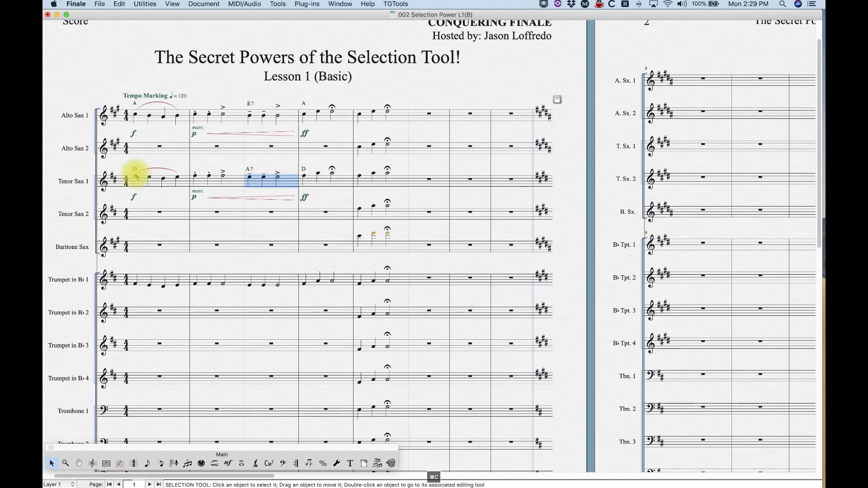
pyautogui.click(156, 182)
pyautogui.press('super+shift+v')
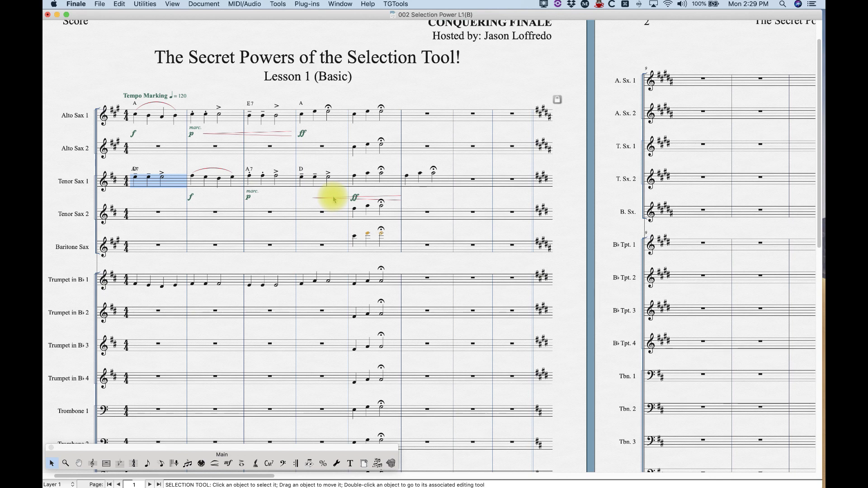
# - Undo the last insertion in Tenor Sax 1, select the whole measure 5 stack, and clear the selection
pyautogui.press('super+z')
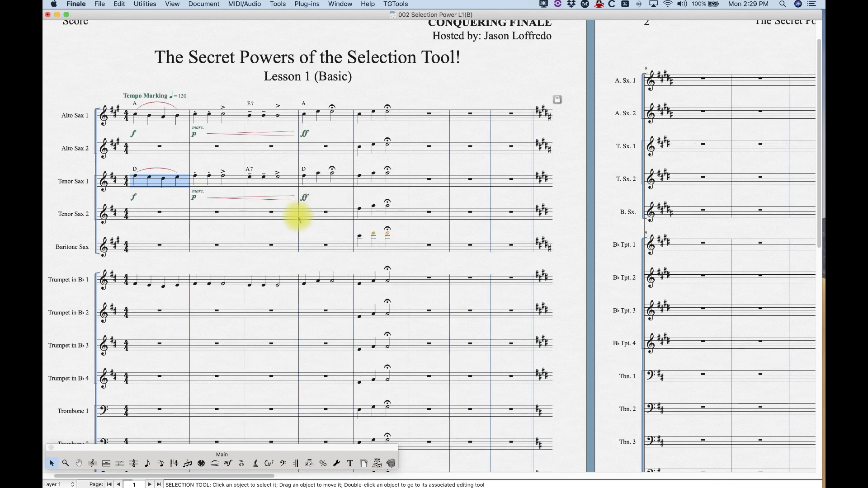
pyautogui.doubleClick(396, 122)
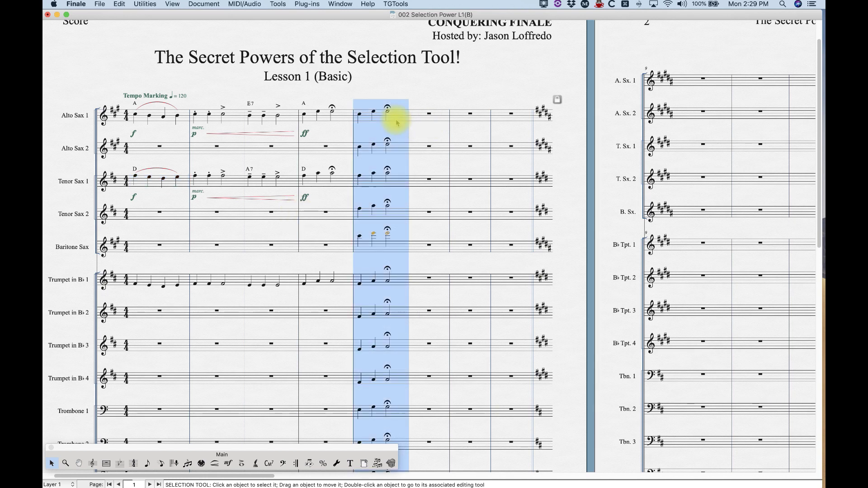
pyautogui.click(345, 89)
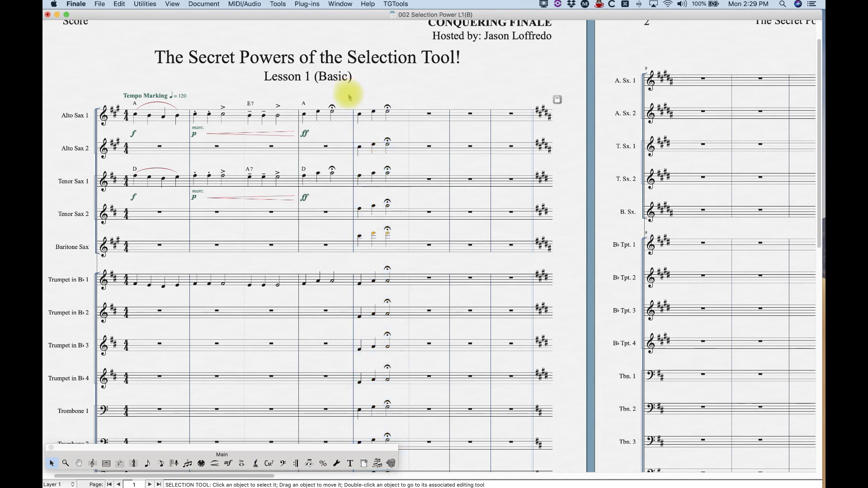
# - Select measure 4 of Alto Sax 1, copy it into measure 6 of the same staff, and undo the copy
pyautogui.click(341, 119)
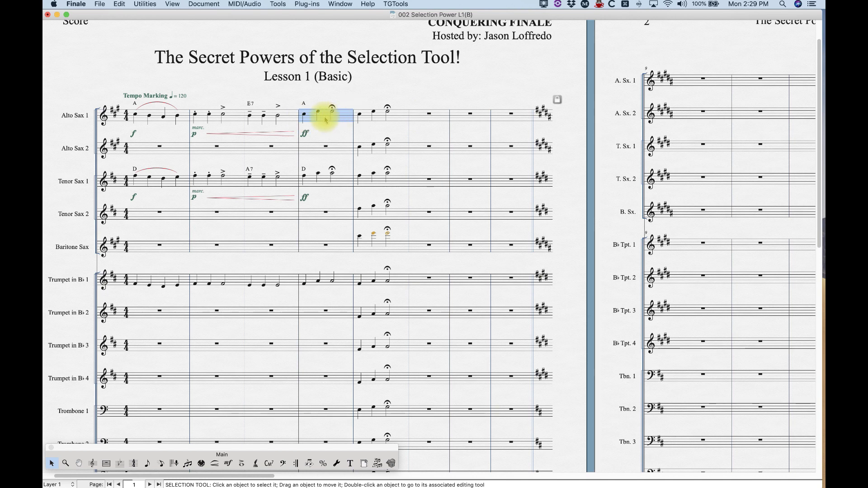
pyautogui.keyDown('alt'); pyautogui.click(412, 118); pyautogui.keyUp('alt')
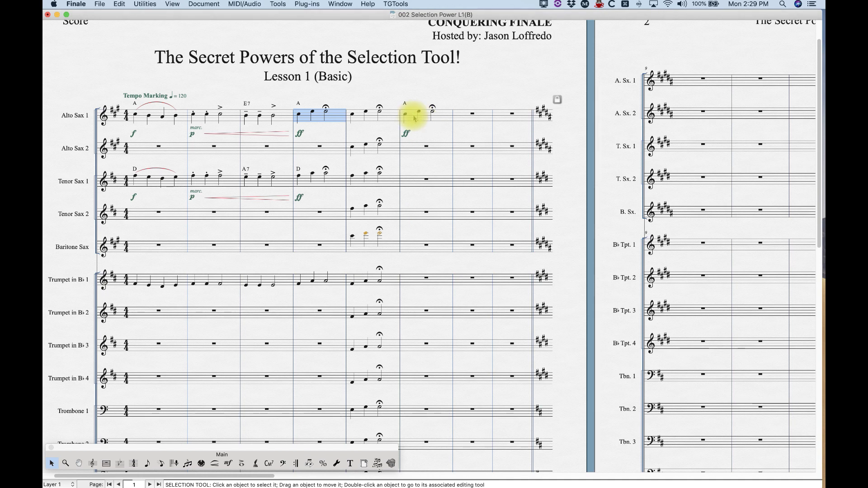
pyautogui.press('super+z')
# - Copy the whole measure 5 stack into measure 6, undo the copy, and clear the selection
pyautogui.tripleClick(396, 117)
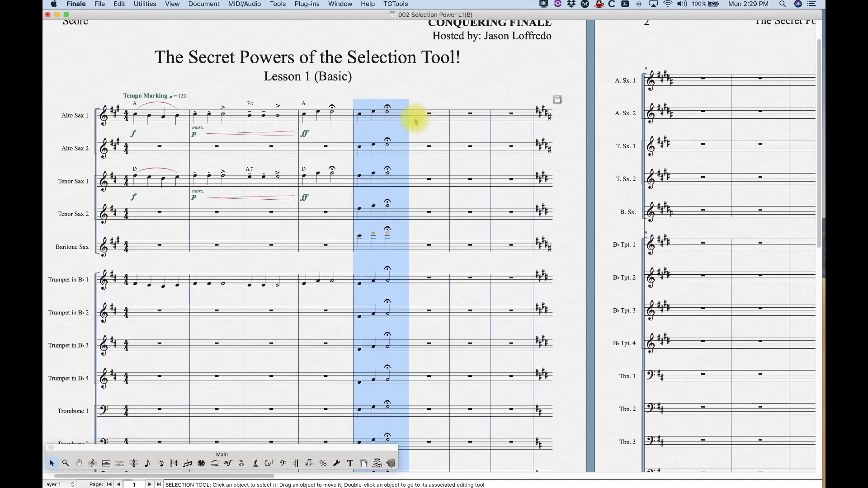
pyautogui.keyDown('alt'); pyautogui.click(416, 121); pyautogui.keyUp('alt')
pyautogui.press('super+z')
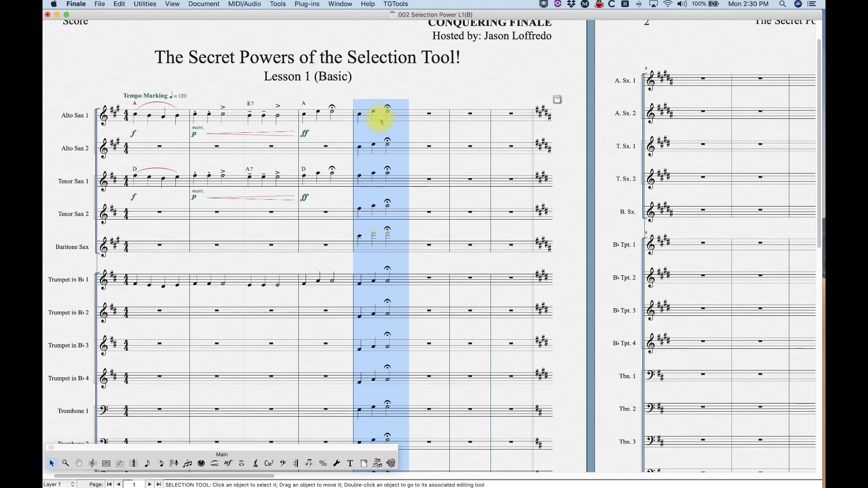
pyautogui.click(342, 93)
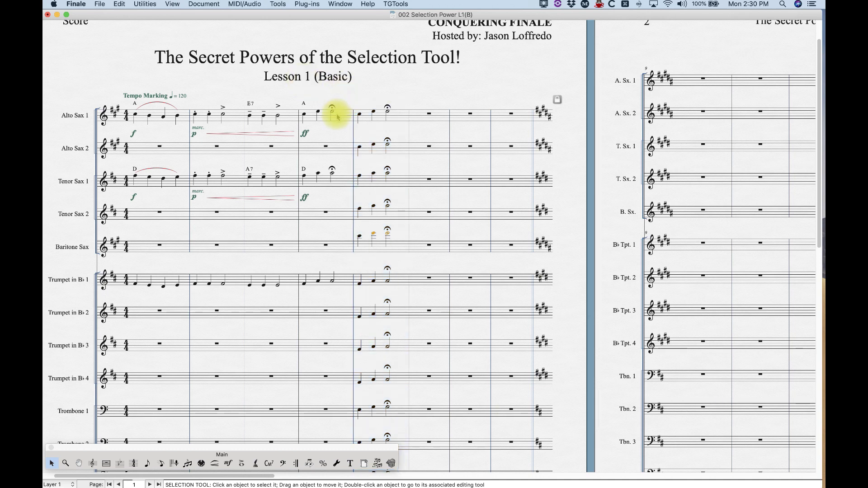
# - Copy measure 4 onto measure 6, first for Alto Sax 1 alone and again for Alto Sax 1 through Tenor Sax 1, undoing each copy
pyautogui.click(337, 117)
pyautogui.moveTo(335, 113); pyautogui.dragTo(410, 116)
pyautogui.press('super+z')
pyautogui.moveTo(312, 122); pyautogui.dragTo(333, 175)
pyautogui.moveTo(319, 112); pyautogui.dragTo(411, 121)
pyautogui.press('super+z')
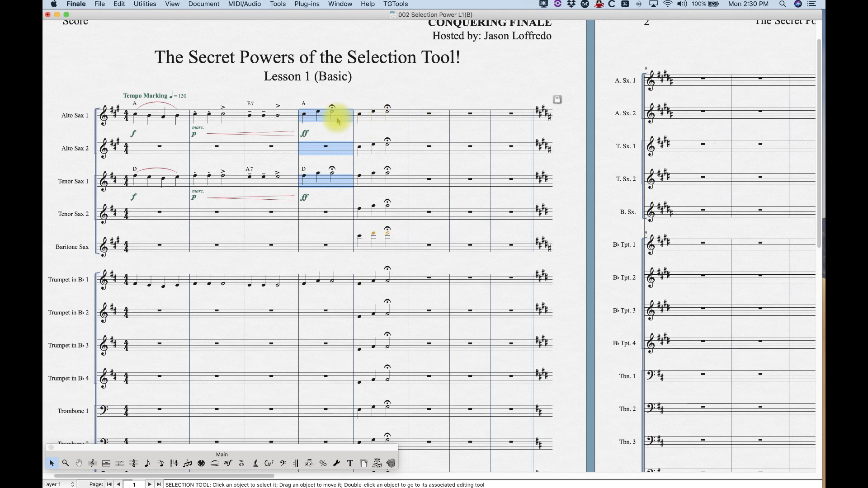
# - Copy the measure 5 stack onto measure 6 and undo it, then insert it as a new measure before measure 6 and undo that
pyautogui.doubleClick(382, 119)
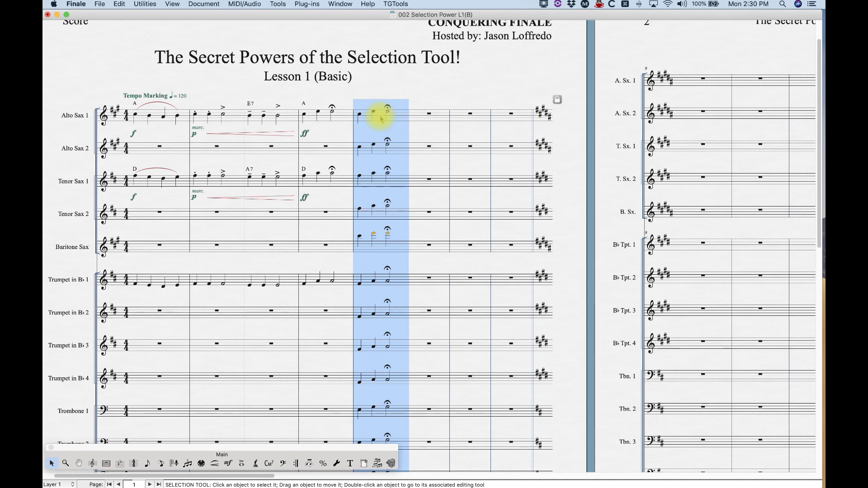
pyautogui.moveTo(379, 118); pyautogui.dragTo(412, 122)
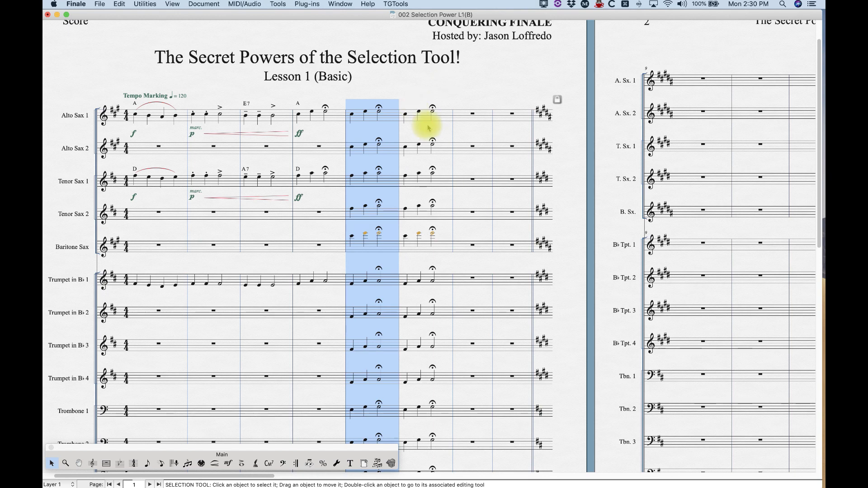
pyautogui.press('super+z')
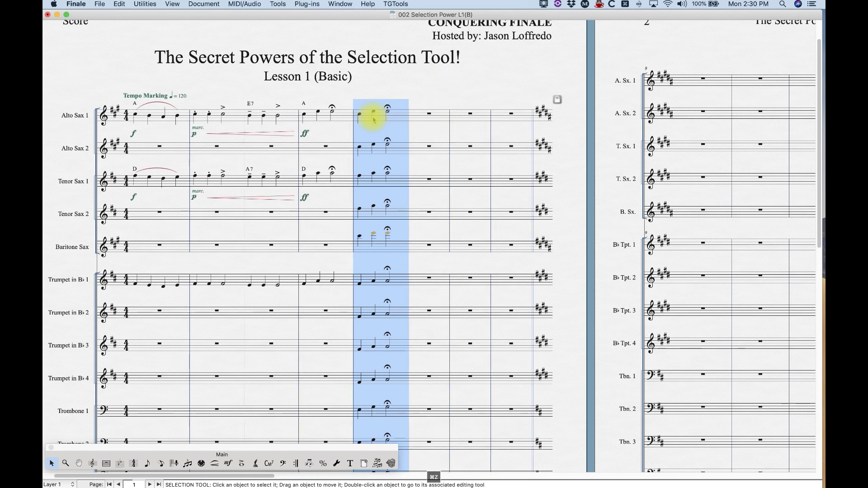
pyautogui.moveTo(377, 119); pyautogui.dragTo(408, 127)
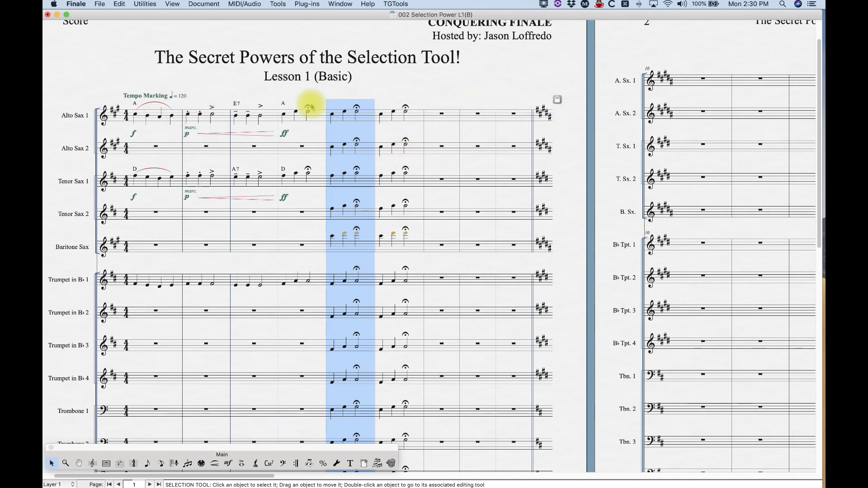
pyautogui.press('super+z')
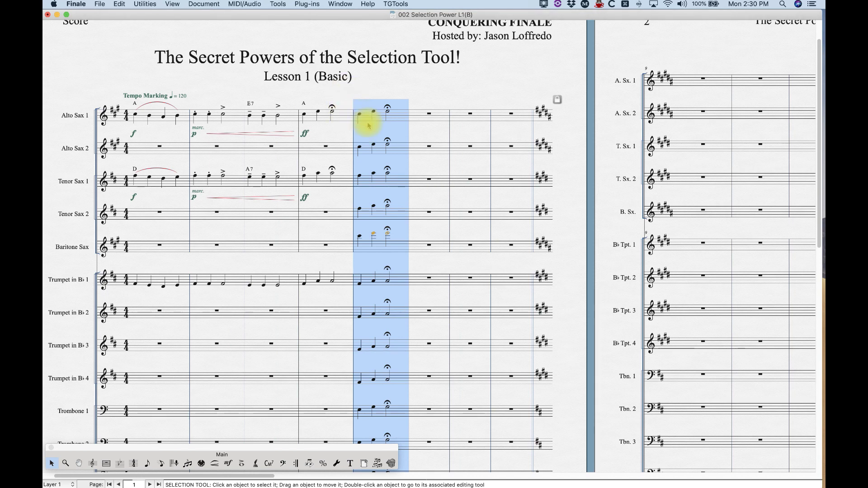
# - Insert a copy of Trumpet 1 measure 4 before measure 1 of the same staff, and undo the insertion
pyautogui.click(366, 259)
pyautogui.click(328, 282)
pyautogui.moveTo(326, 281); pyautogui.dragTo(134, 286)
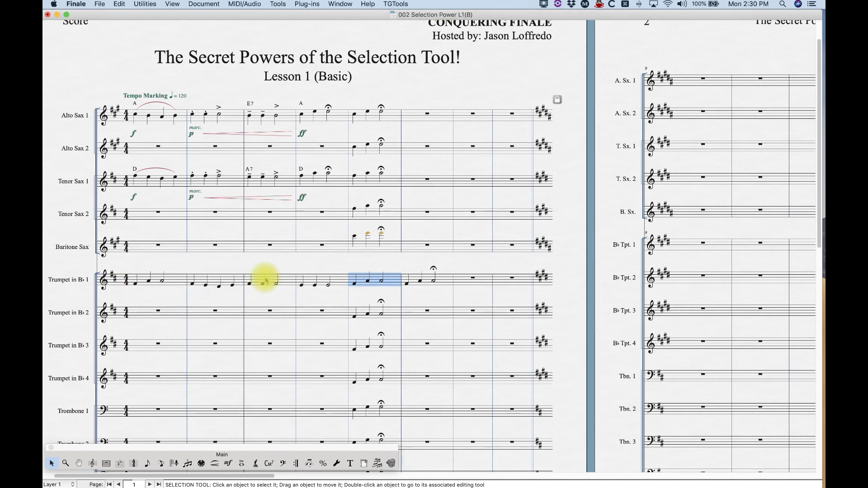
pyautogui.press('super+z')
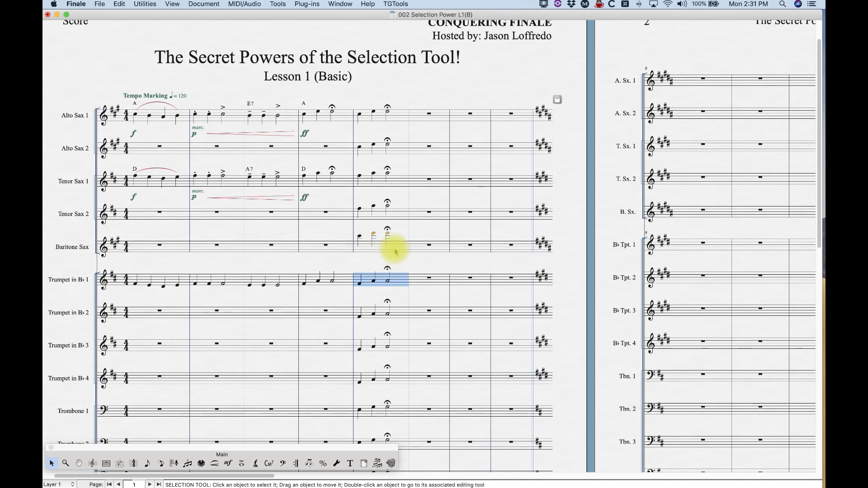
# - Copy the measure 5 stack to the clipboard and paste it into the measure 9 stack on page 2
pyautogui.tripleClick(380, 119)
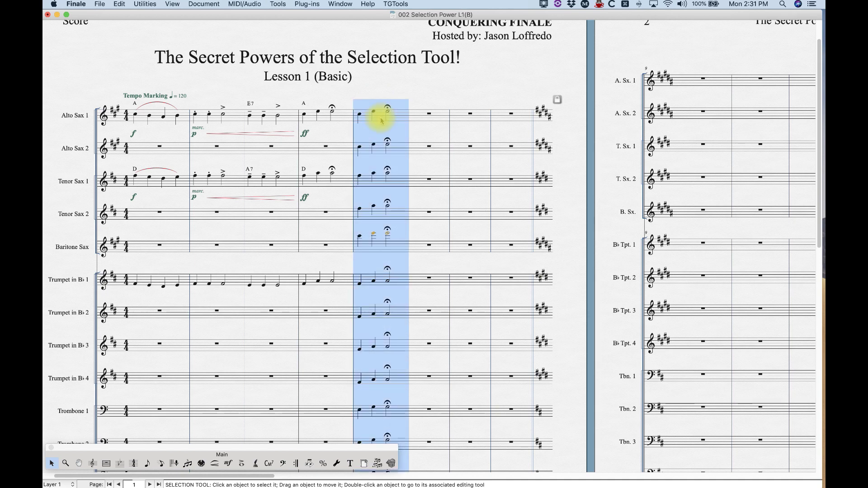
pyautogui.hscroll(2, 430, 208)
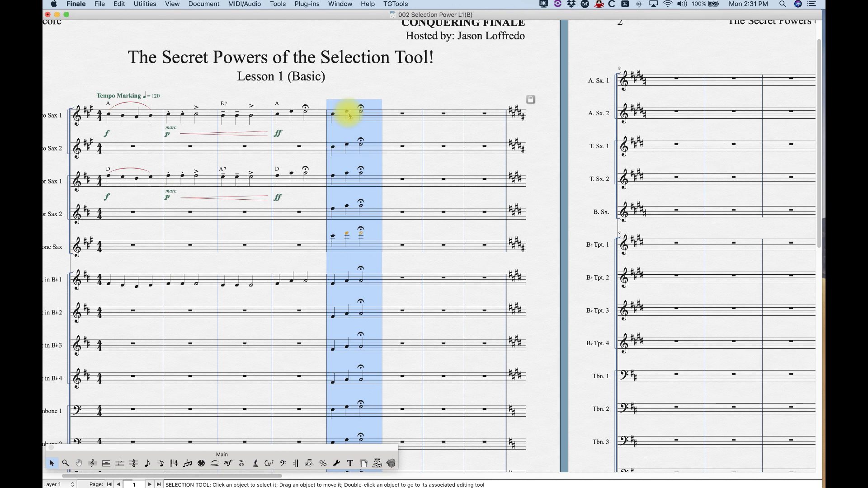
pyautogui.press('super+c')
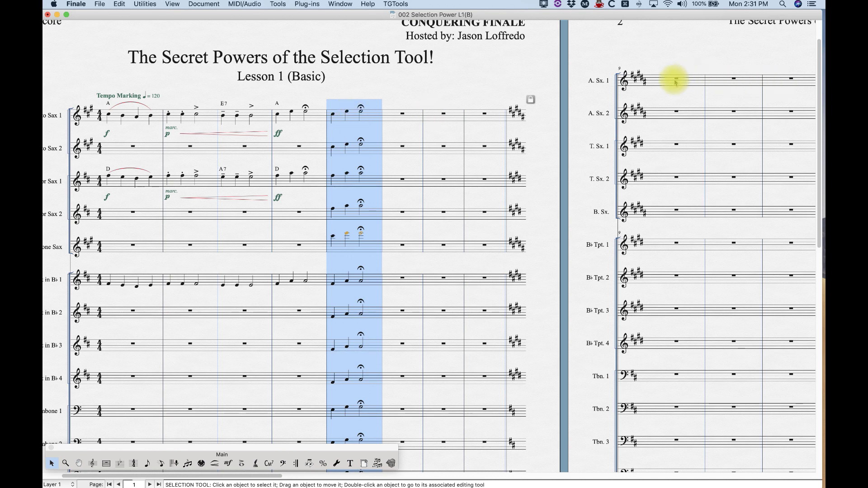
pyautogui.hscroll(3, 658, 178)
pyautogui.click(617, 83)
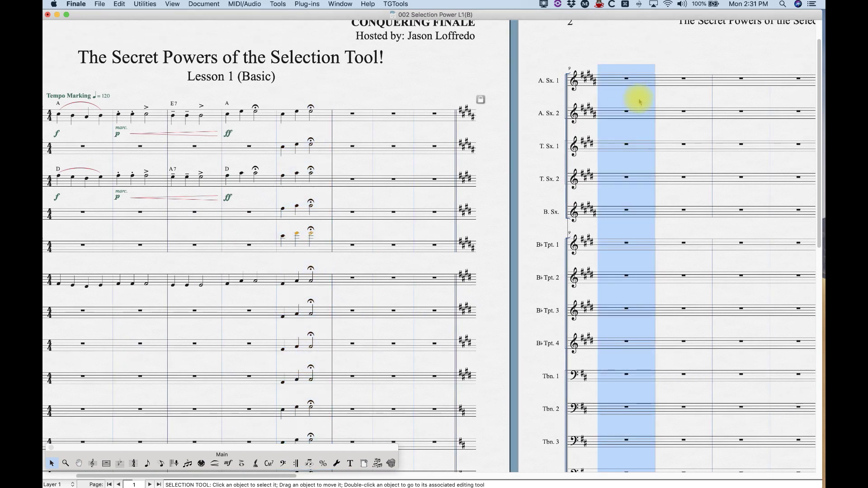
pyautogui.press('super+v')
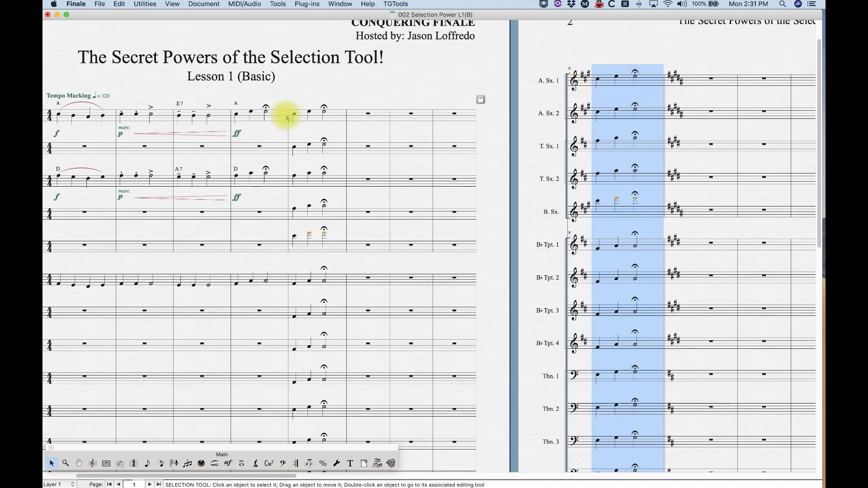
# - Copy measure 5 of Alto Sax 1 through Baritone Sax and paste it into measure 9 of the same five staves
pyautogui.hscroll(-3, 500, 249)
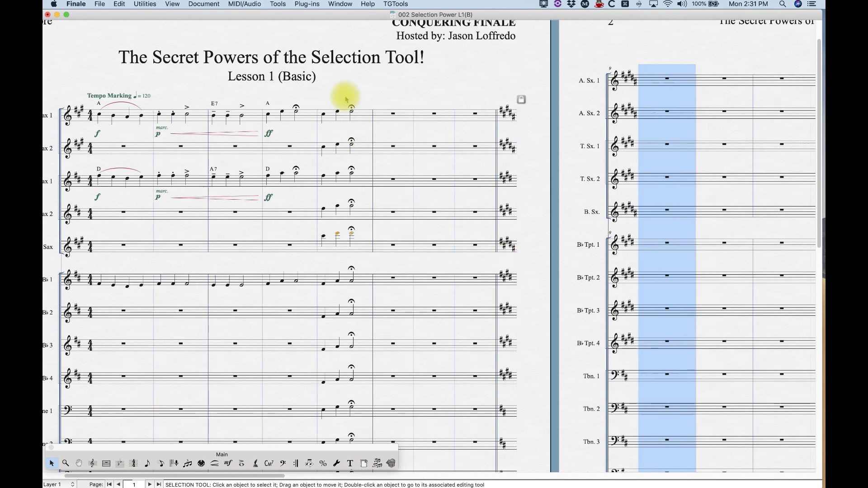
pyautogui.click(343, 116)
pyautogui.keyDown('shift'); pyautogui.click(359, 244); pyautogui.keyUp('shift')
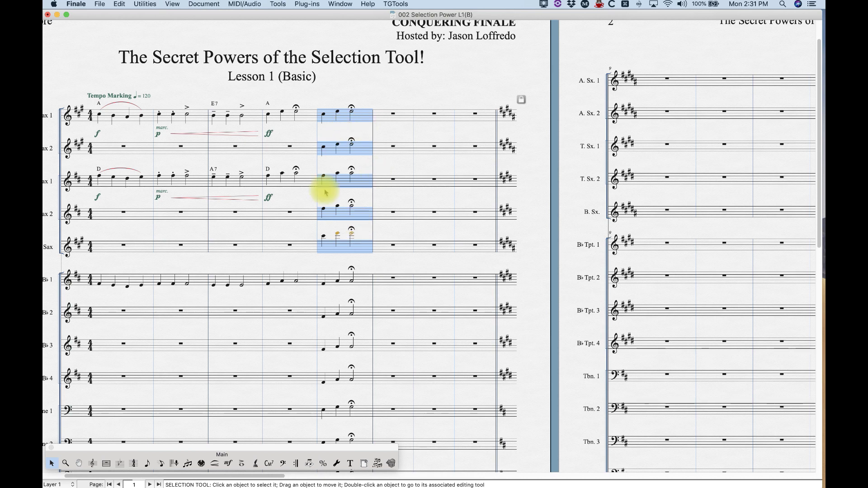
pyautogui.press('super+c')
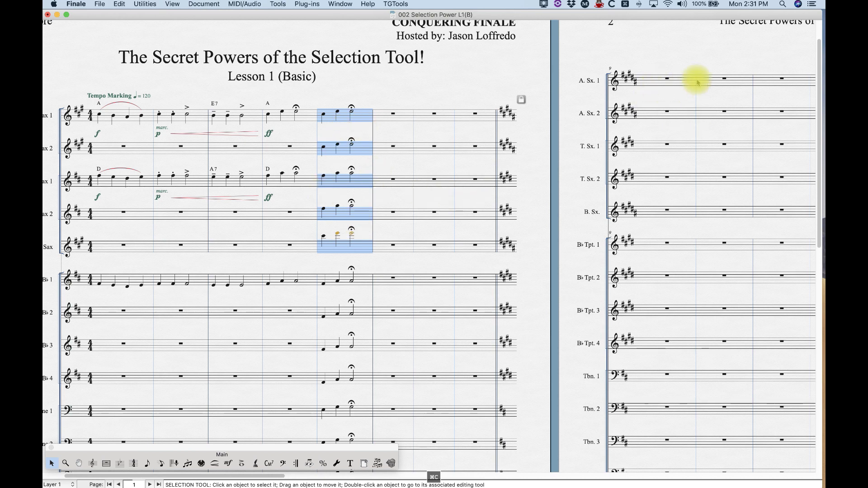
pyautogui.click(668, 81)
pyautogui.keyDown('shift'); pyautogui.click(648, 215); pyautogui.keyUp('shift')
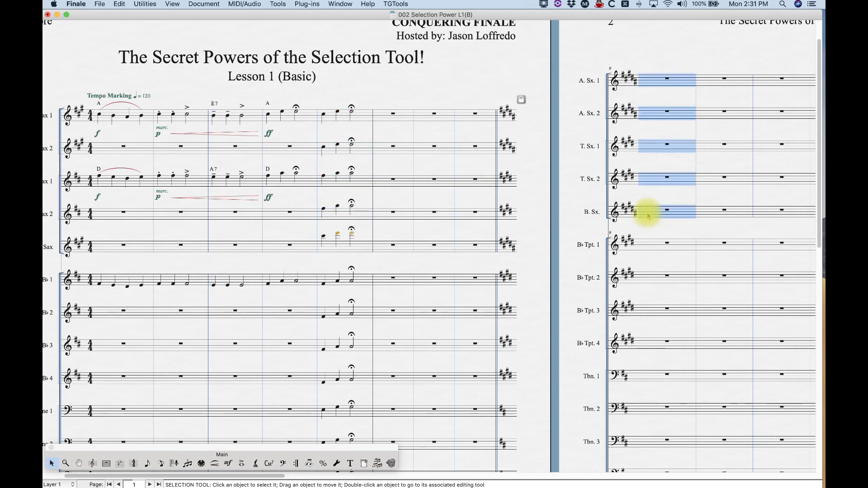
pyautogui.press('super+v')
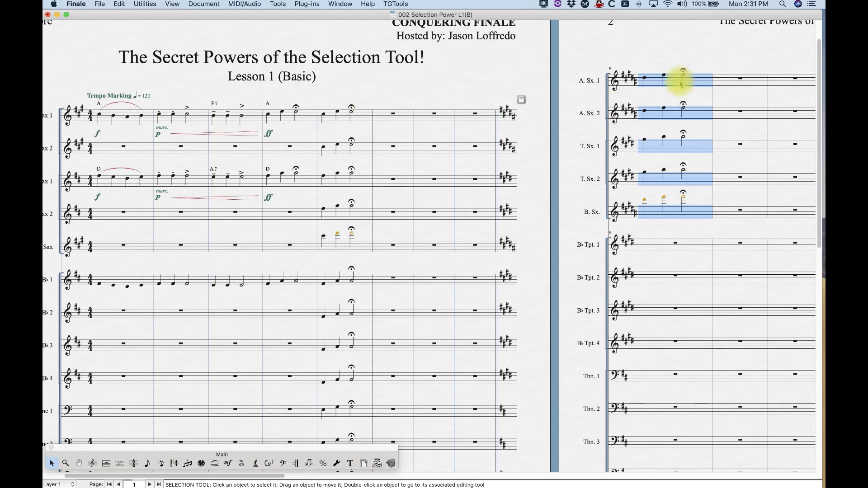
# - Select the full measure 5 stack and copy it directly onto measure 9 on page 2 without using the clipboard
pyautogui.doubleClick(347, 117)
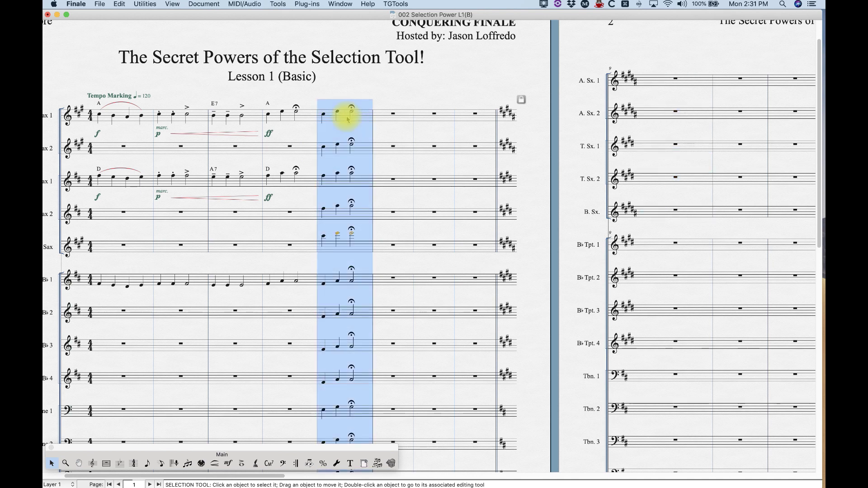
pyautogui.moveTo(347, 119); pyautogui.dragTo(644, 83)
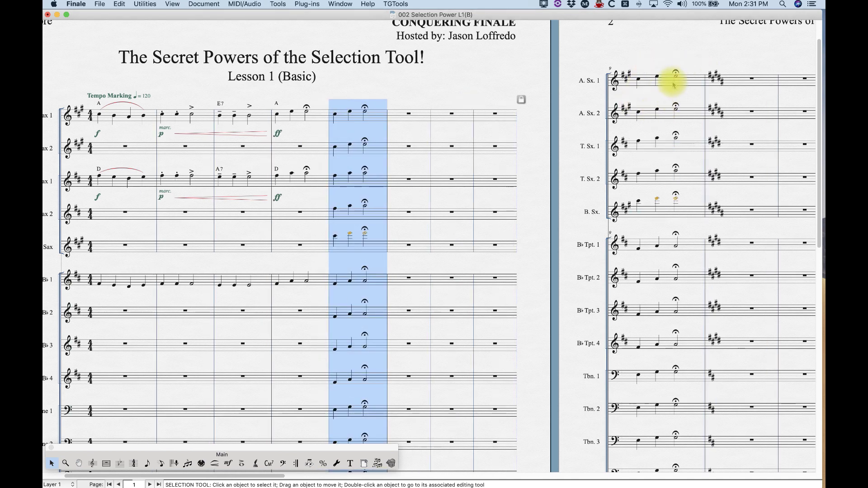
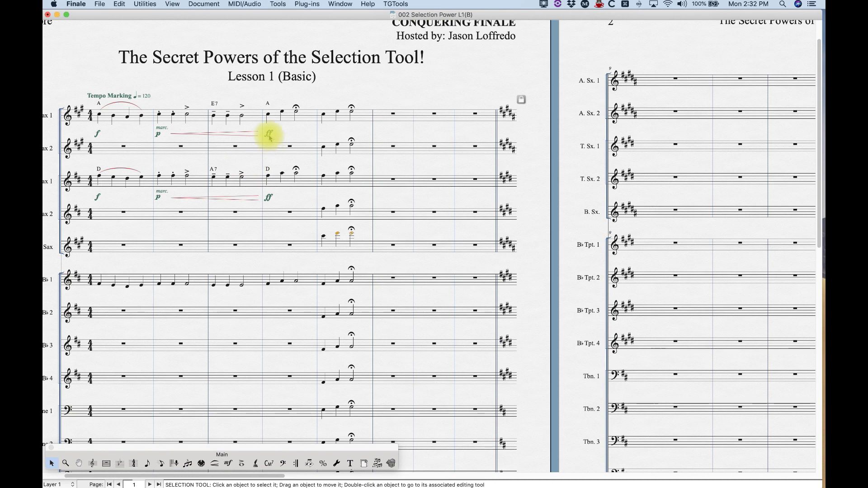
# - Nudge the ff dynamic below Alto Sax 1 measure 4 using the Expression Tool, and return to the Selection Tool
pyautogui.moveTo(269, 137); pyautogui.dragTo(248, 103)
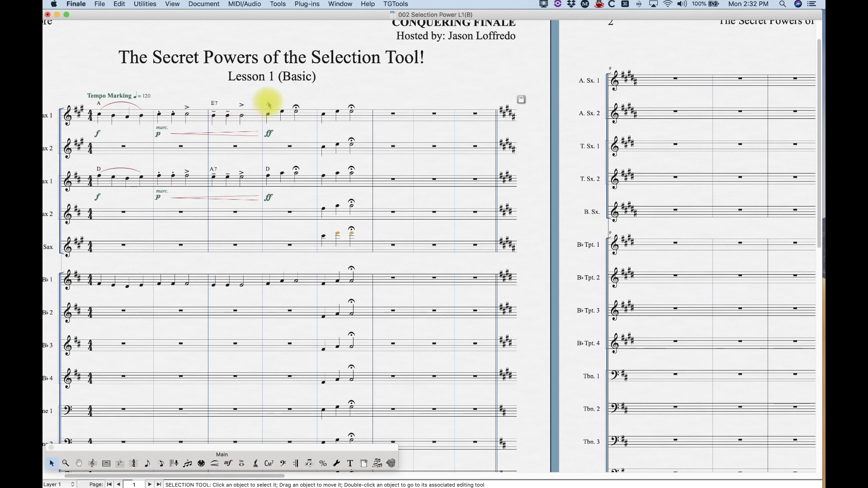
pyautogui.click(268, 105)
pyautogui.click(228, 463)
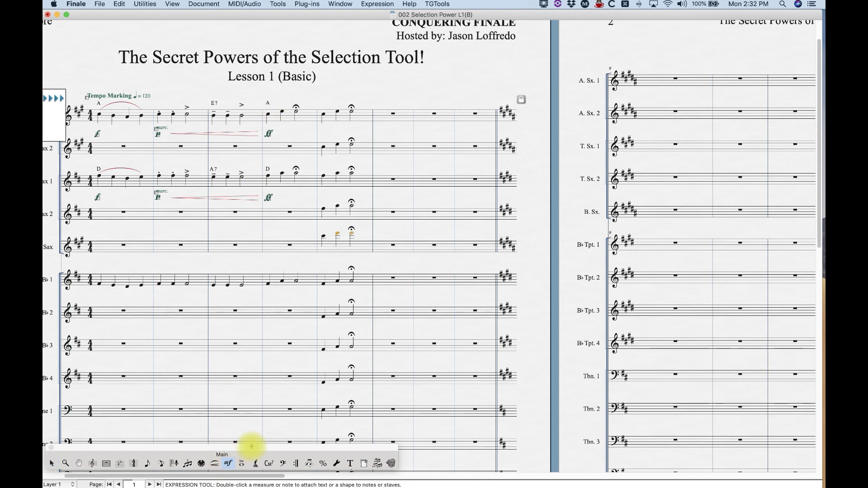
pyautogui.moveTo(268, 133); pyautogui.dragTo(270, 135)
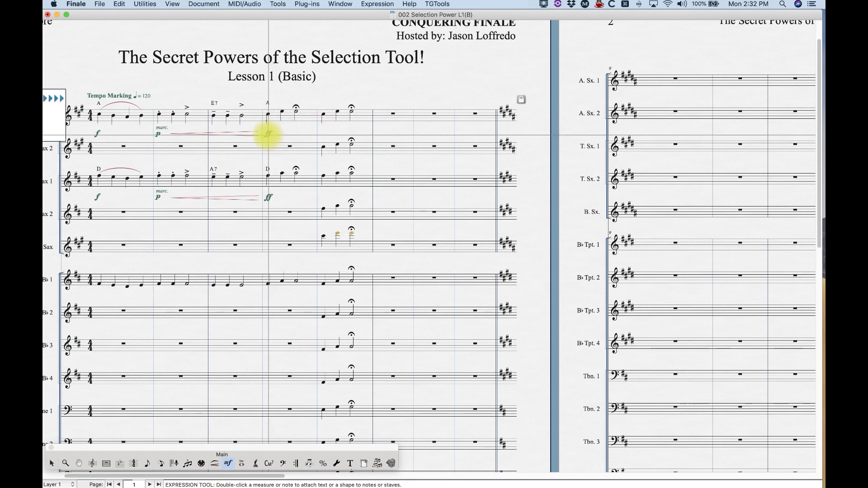
pyautogui.click(51, 463)
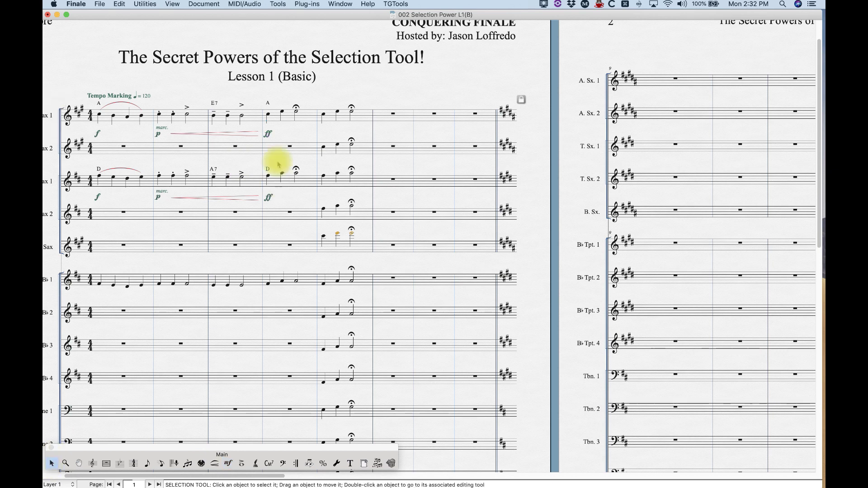
# - Delete the ff dynamic below Alto Sax 1 measure 4 and select the hairpin that precedes it
pyautogui.moveTo(268, 133); pyautogui.dragTo(269, 134)
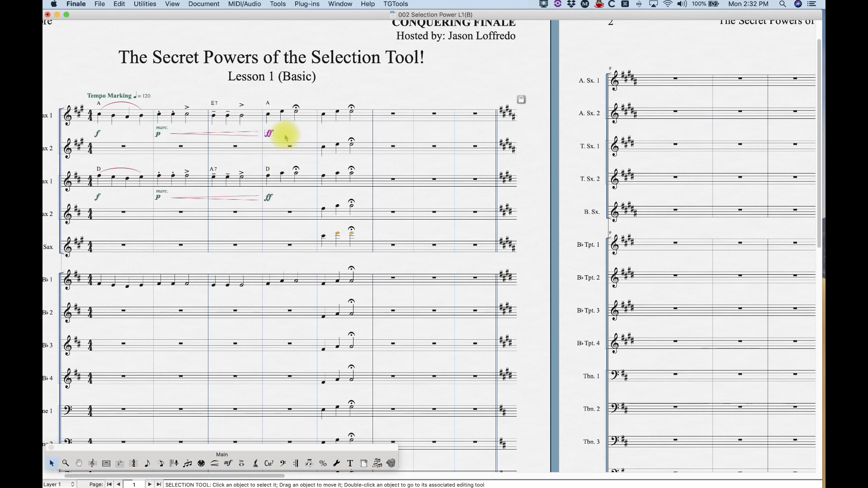
pyautogui.press('Delete')
pyautogui.click(252, 135)
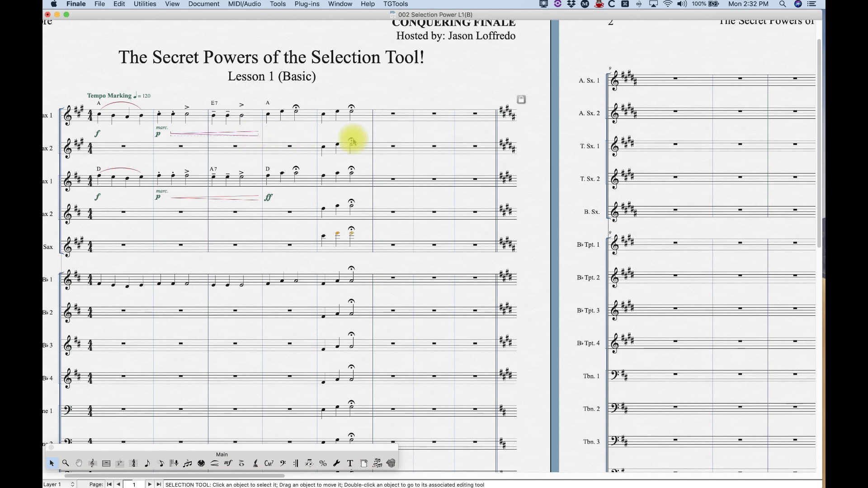
# - Restore the deleted ff dynamic below Alto Sax 1 measure 4, switch from it to the Expression Tool, and return to the Selection Tool
pyautogui.press('super+z')
pyautogui.press('super+z')
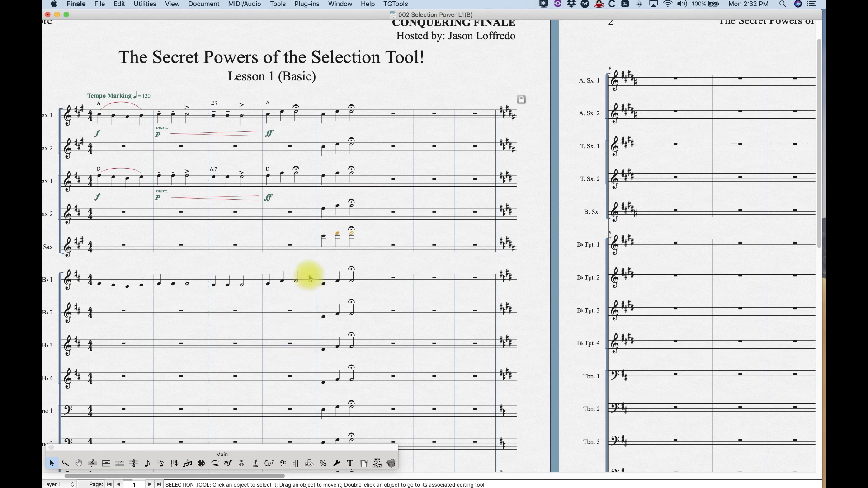
pyautogui.doubleClick(269, 137)
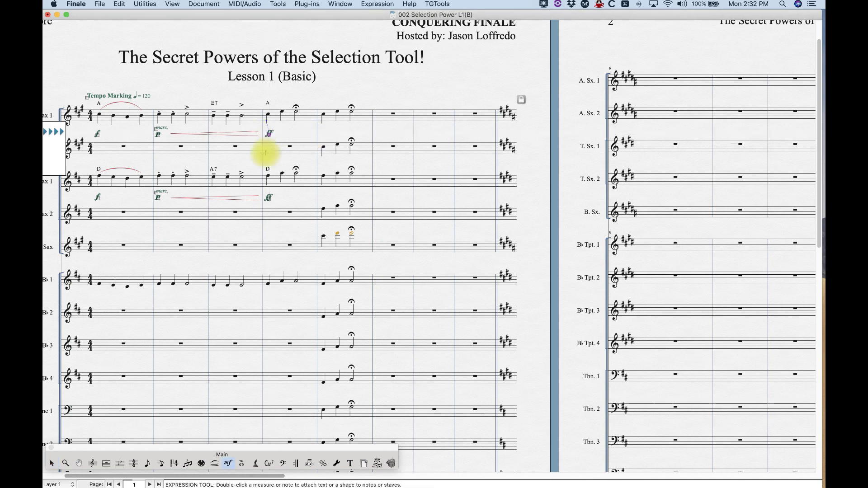
pyautogui.click(228, 463)
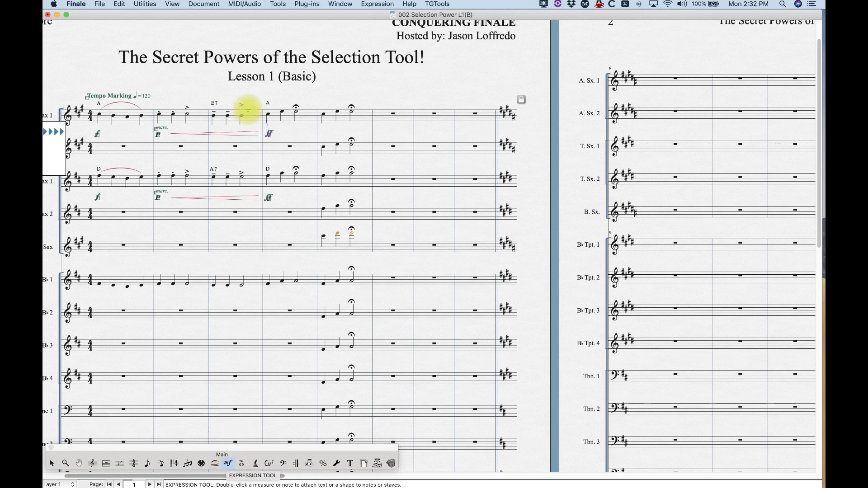
pyautogui.click(52, 463)
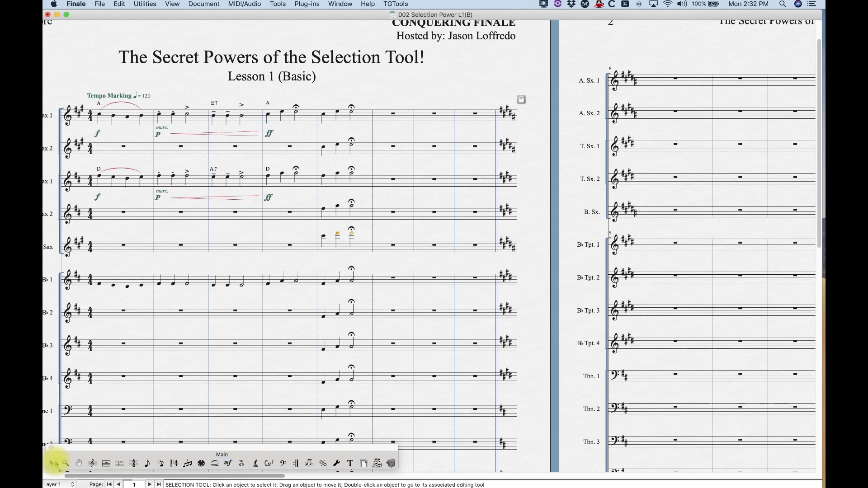
# - Activate the Chord Tool from the A chord above Alto Sax 1 measure 4 and the Text Tool for the title, returning to the Selection Tool each time
pyautogui.doubleClick(267, 105)
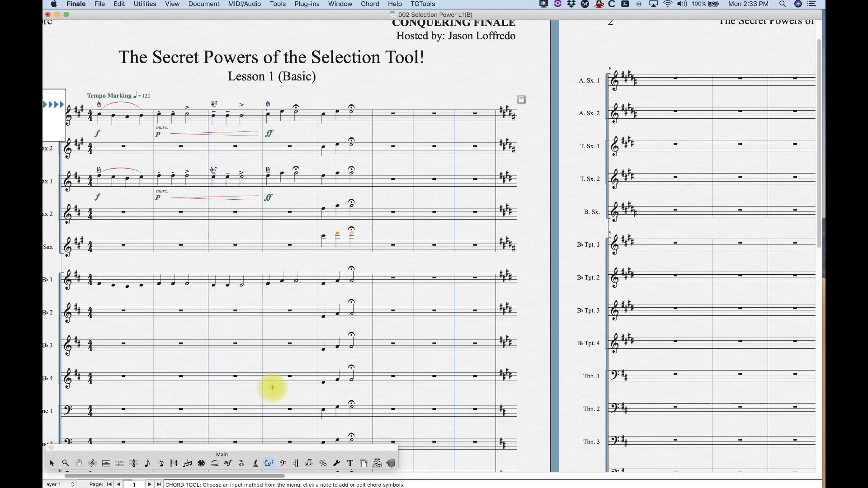
pyautogui.press('Escape')
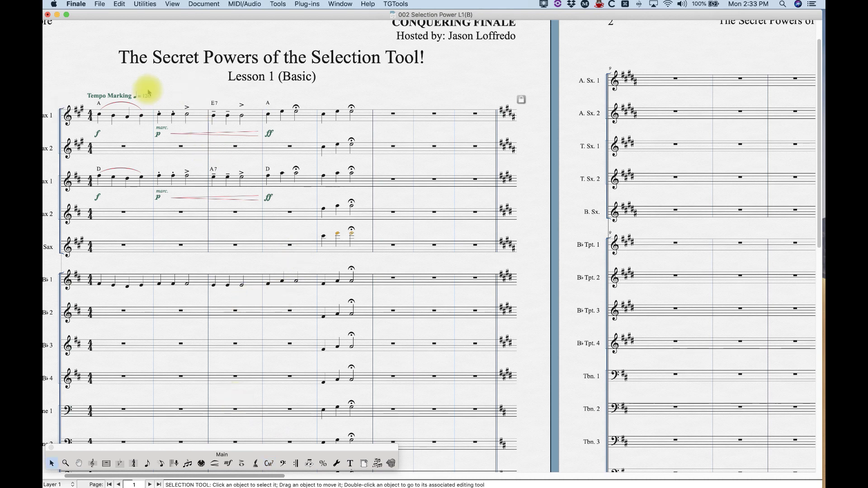
pyautogui.hscroll(-3, 149, 92)
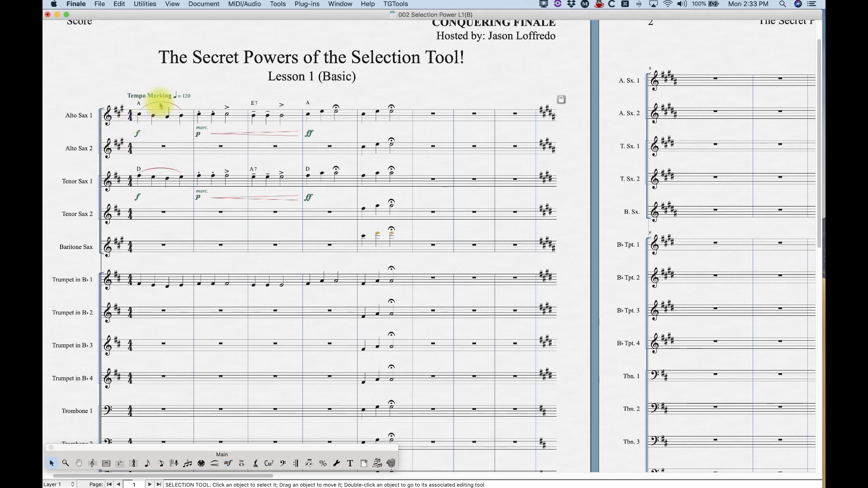
pyautogui.press('t')
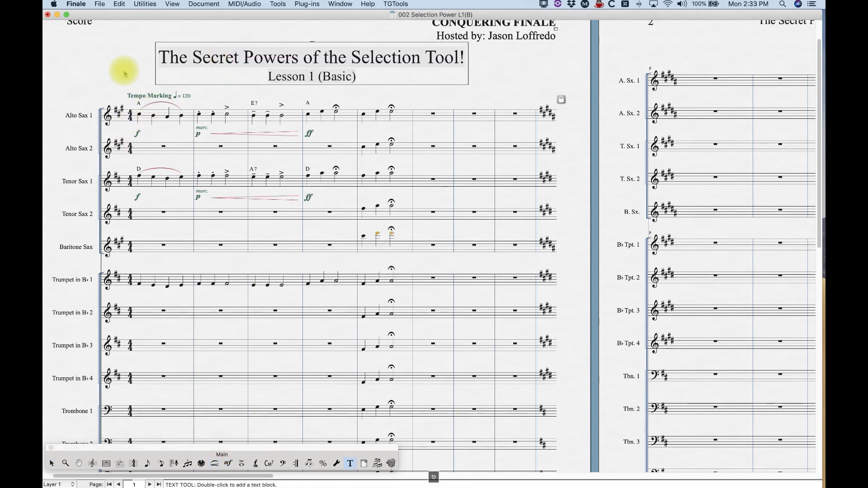
pyautogui.press('Escape')
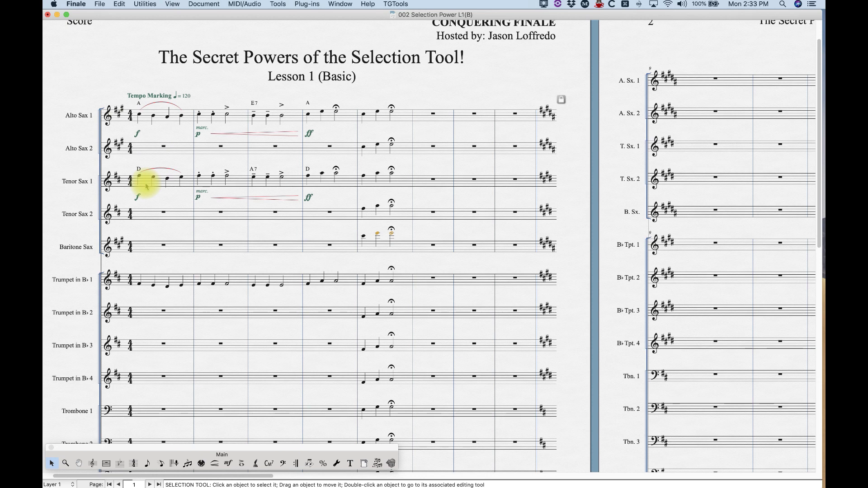
# - Open and cancel the Key Signature settings from Alto Sax 1's key signature, and try the Articulation Tool on its measure 5 fermata
pyautogui.doubleClick(117, 111)
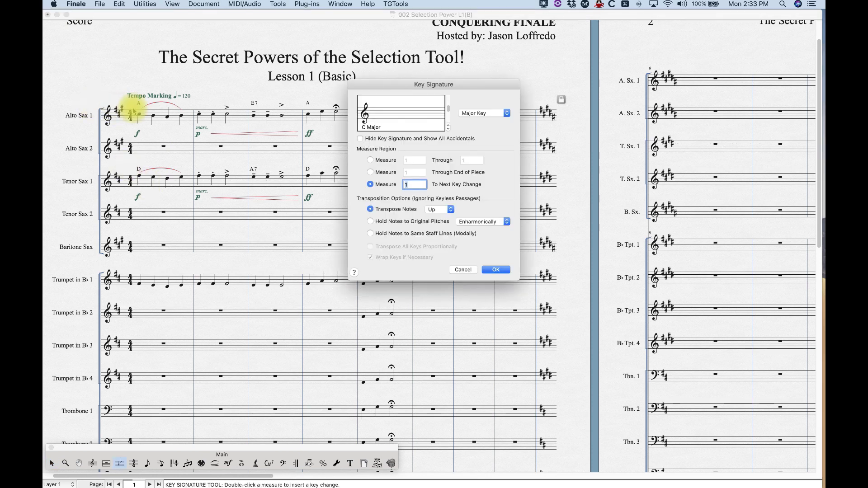
pyautogui.press('Escape')
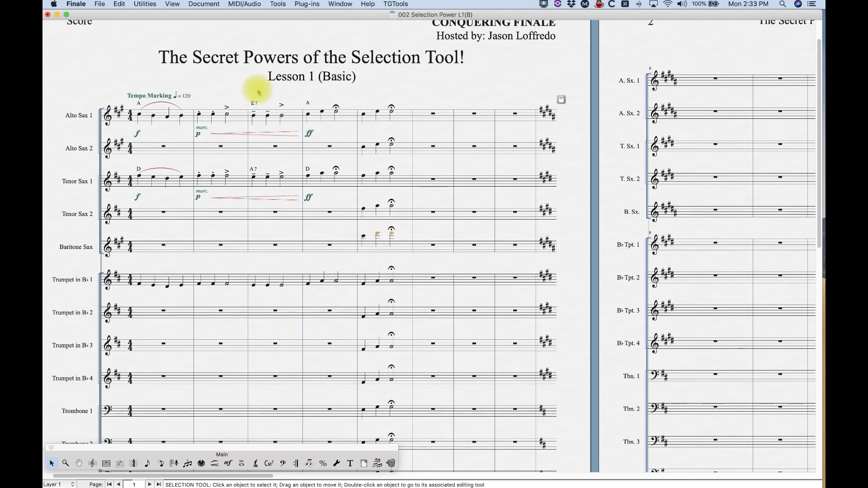
pyautogui.doubleClick(390, 108)
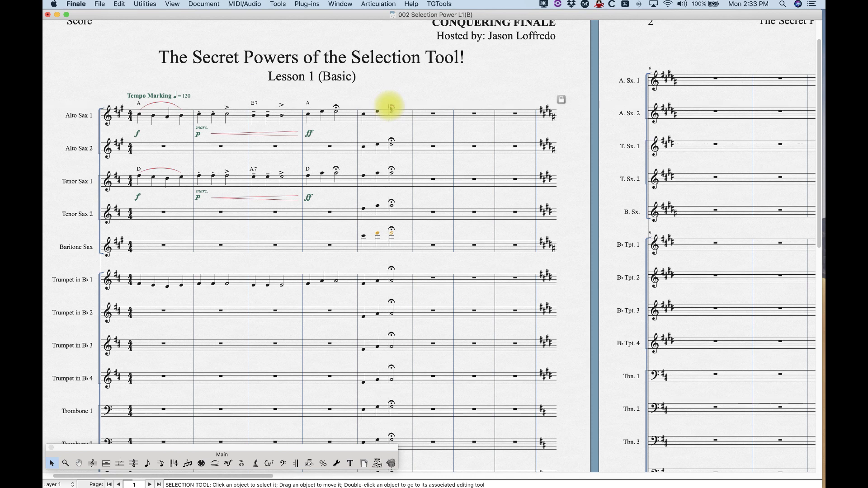
pyautogui.click(335, 108)
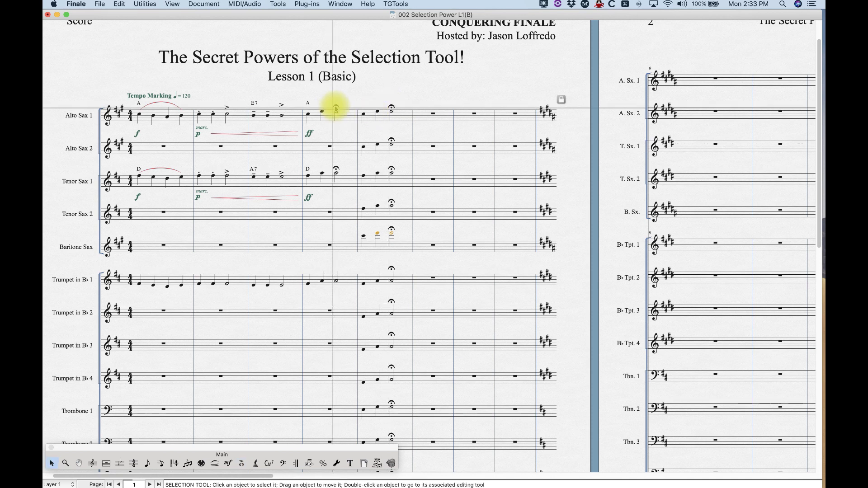
pyautogui.press('Escape')
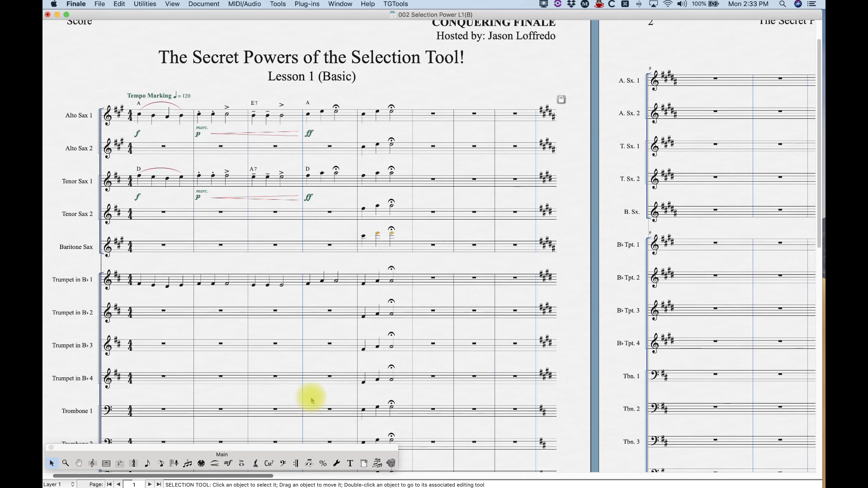
# - Give measure 6 a double barline, starting from the Alto Sax 1 staff
pyautogui.rightClick(425, 115)
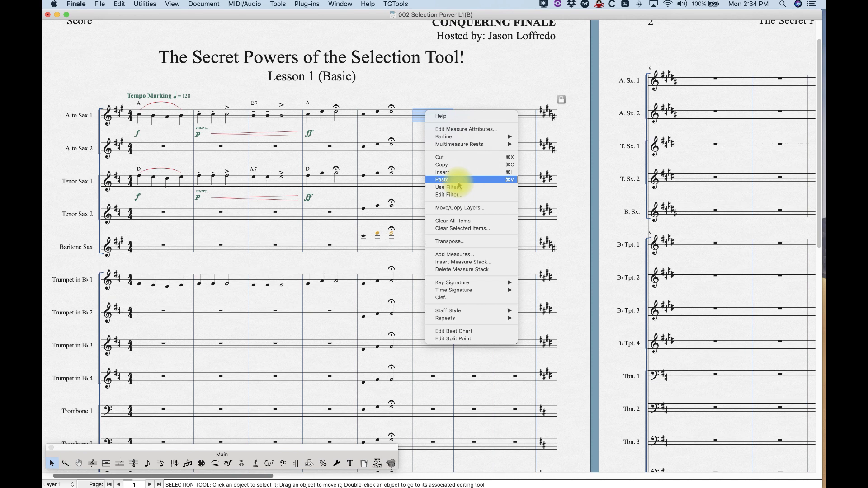
pyautogui.click(431, 92)
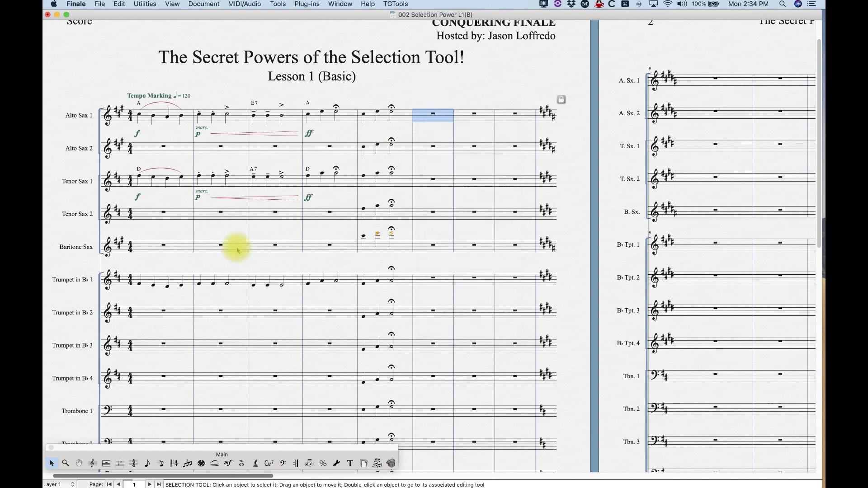
pyautogui.rightClick(442, 117)
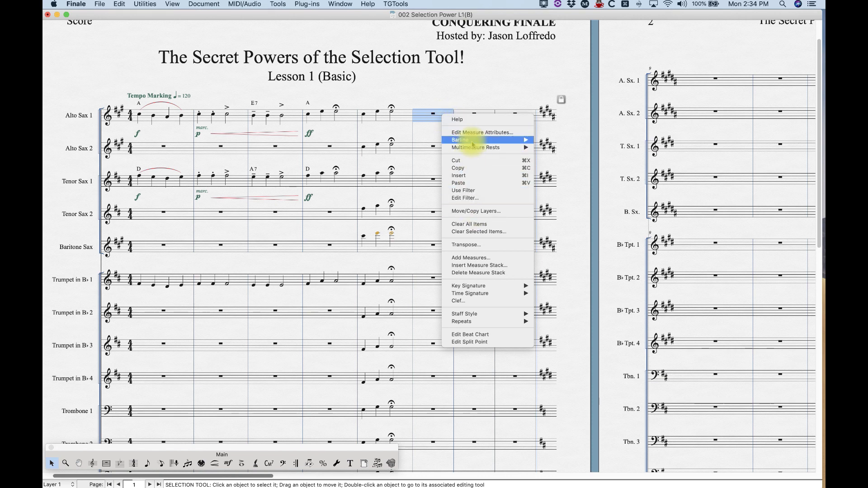
pyautogui.moveTo(481, 140)
pyautogui.click(550, 148)
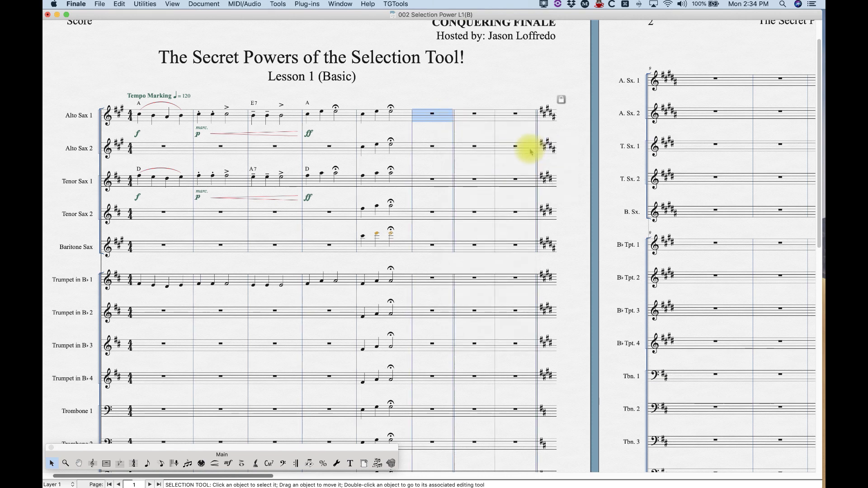
# - Examine the contextual commands offered for Alto Sax 1 measure 6, the measure 5 fermata, and the ff dynamic below measure 4
pyautogui.rightClick(442, 120)
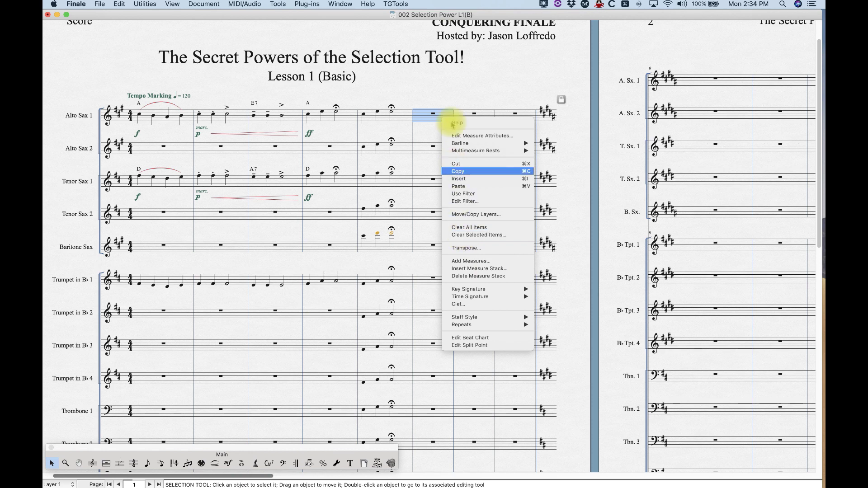
pyautogui.click(416, 92)
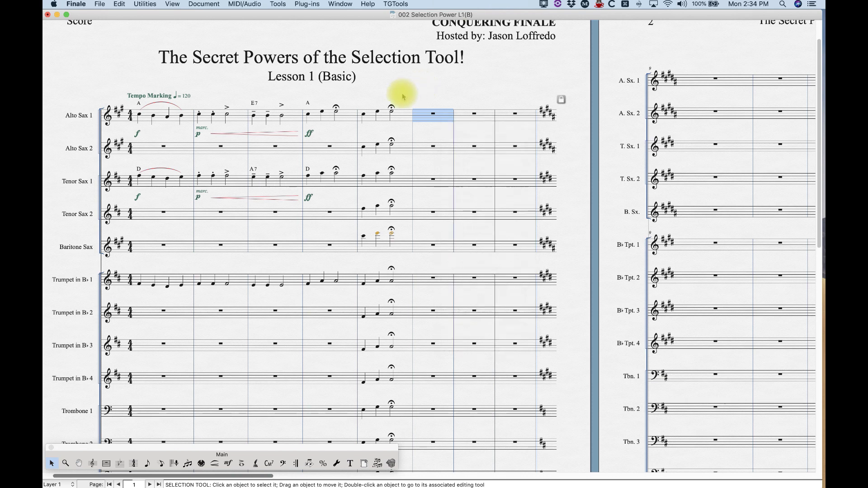
pyautogui.click(390, 105)
pyautogui.rightClick(391, 107)
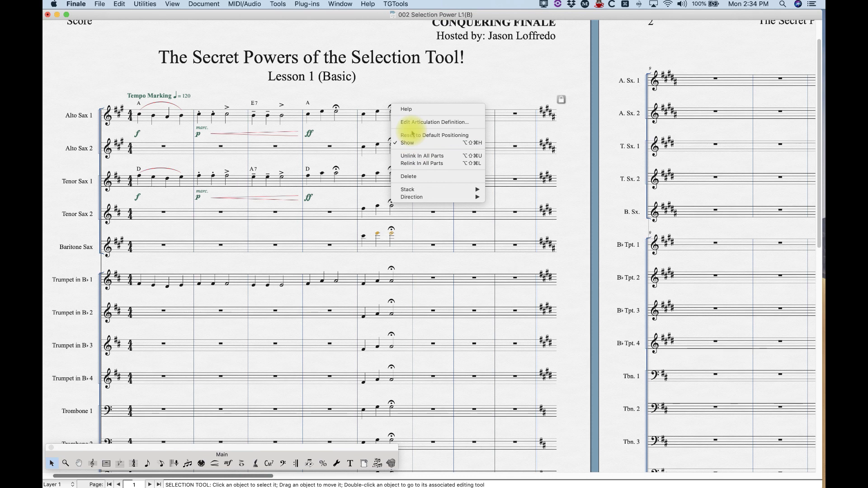
pyautogui.click(379, 89)
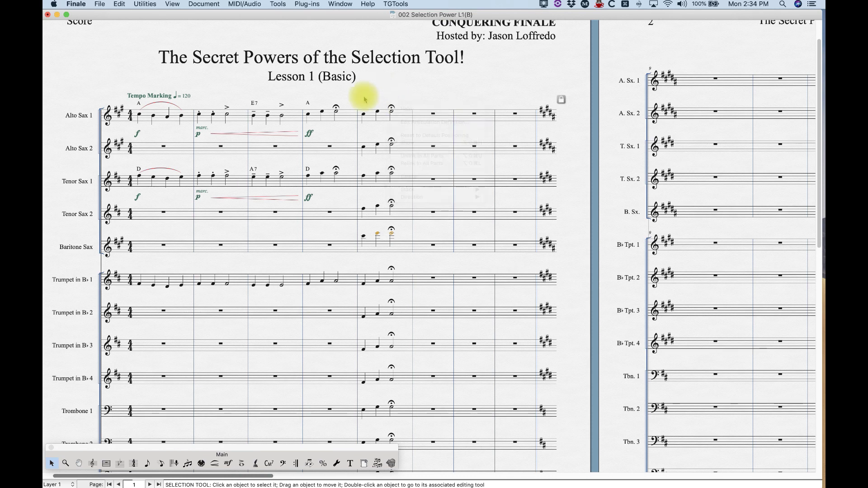
pyautogui.rightClick(308, 134)
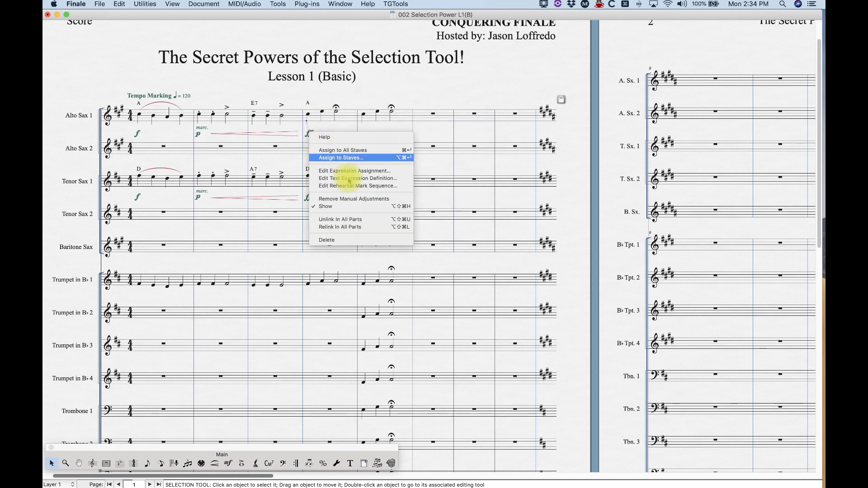
pyautogui.click(300, 67)
# - Examine the contextual commands offered for the score title, the tempo marking, and the Alto Sax 1 staff name
pyautogui.rightClick(300, 60)
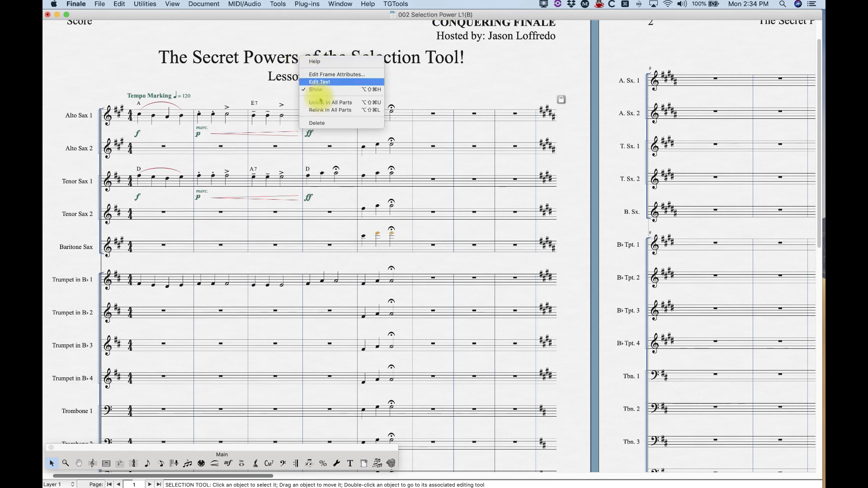
pyautogui.click(139, 71)
pyautogui.rightClick(149, 97)
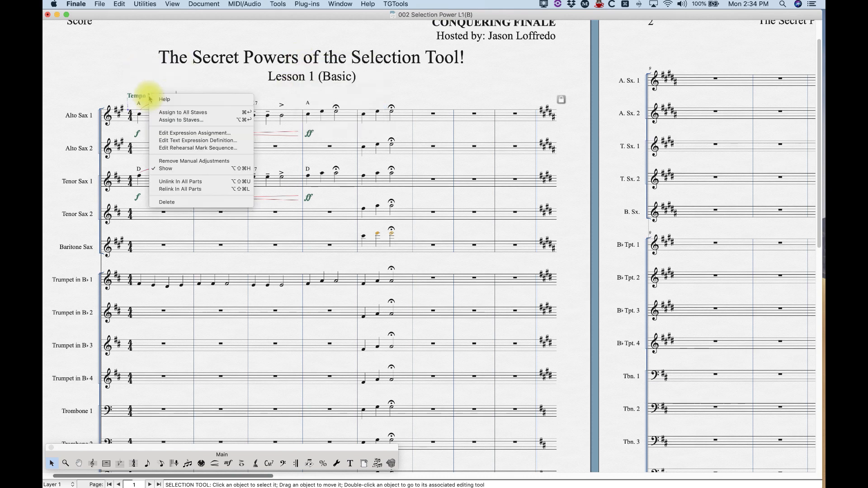
pyautogui.click(130, 68)
pyautogui.rightClick(83, 117)
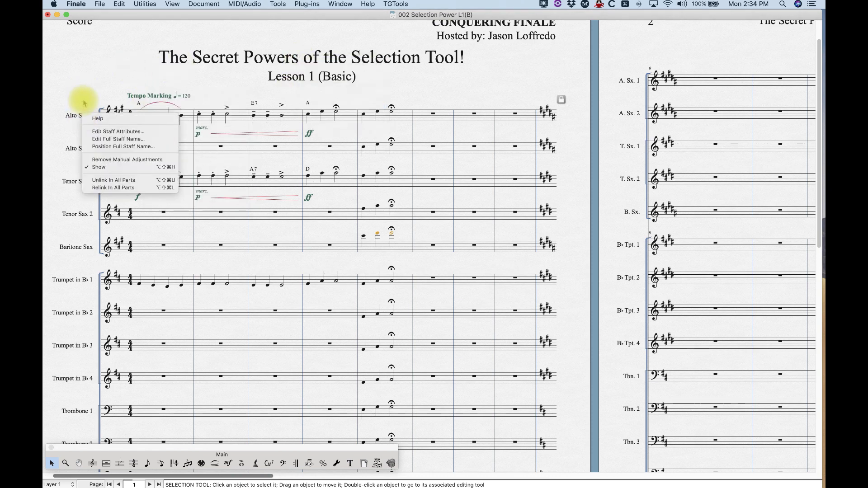
pyautogui.click(86, 73)
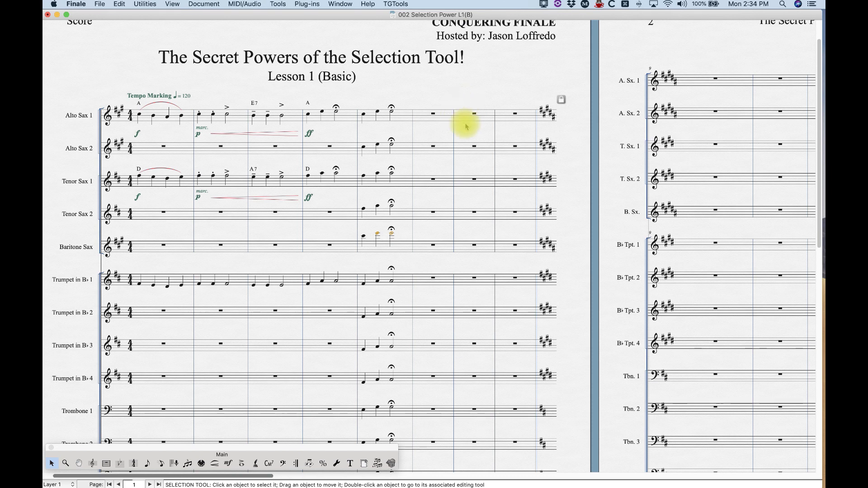
# - Select Alto Sax 1 measure 6, check the utility and plug-in commands, extend the selection through measure 8, and clear it
pyautogui.click(446, 120)
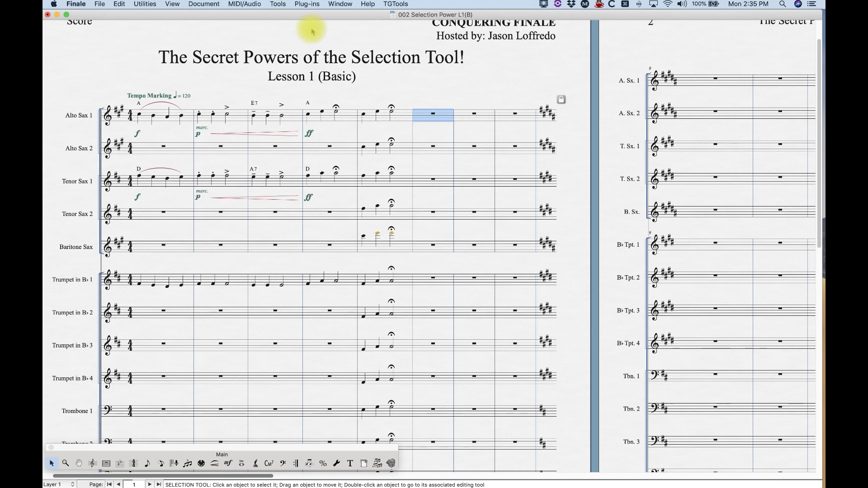
pyautogui.click(137, 4)
pyautogui.click(137, 4)
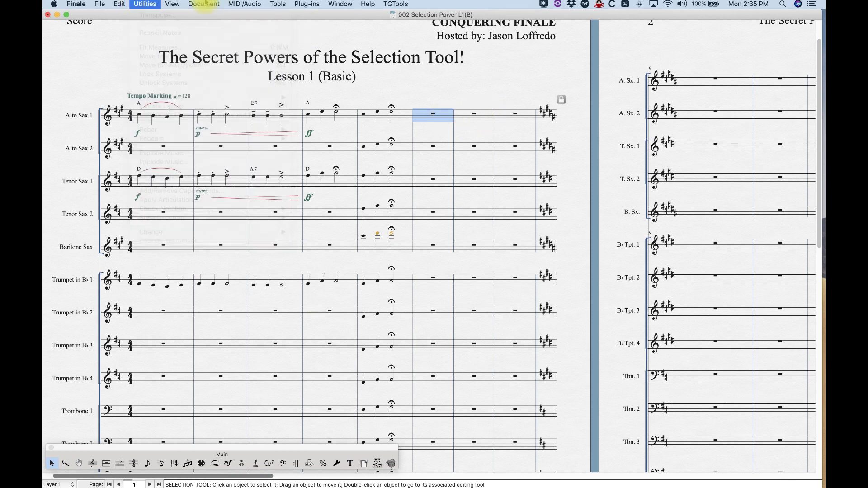
pyautogui.click(306, 4)
pyautogui.click(307, 3)
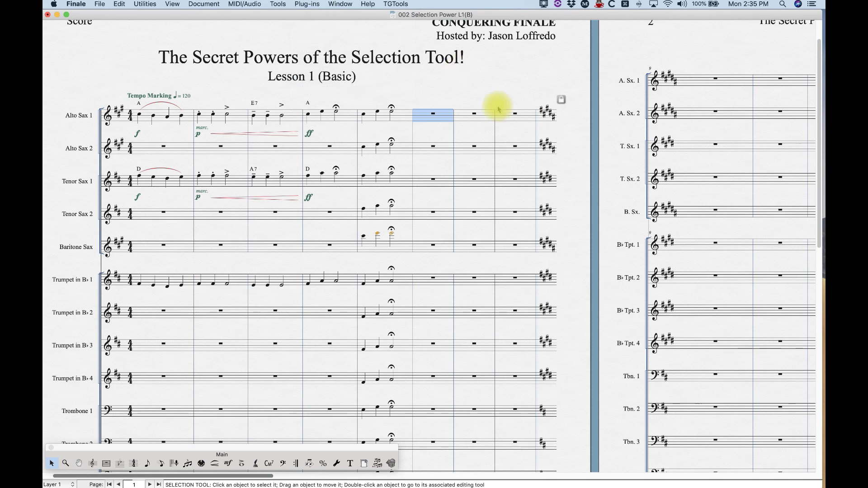
pyautogui.keyDown('shift'); pyautogui.click(506, 118); pyautogui.keyUp('shift')
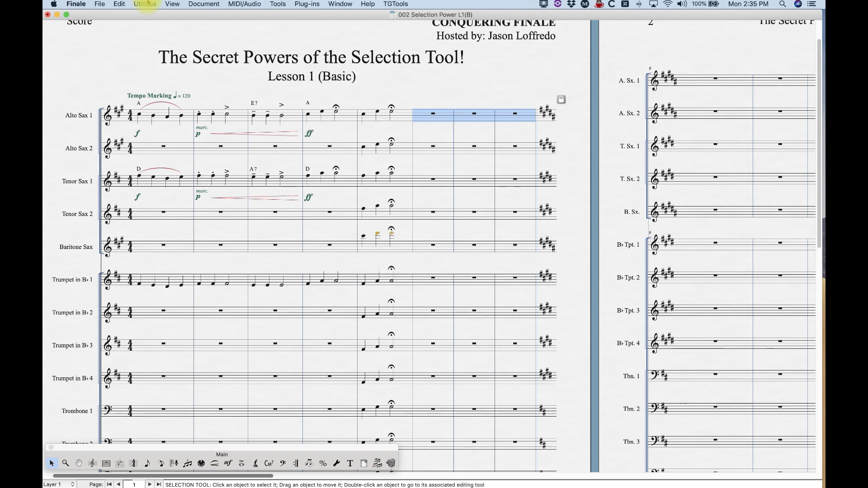
pyautogui.click(212, 93)
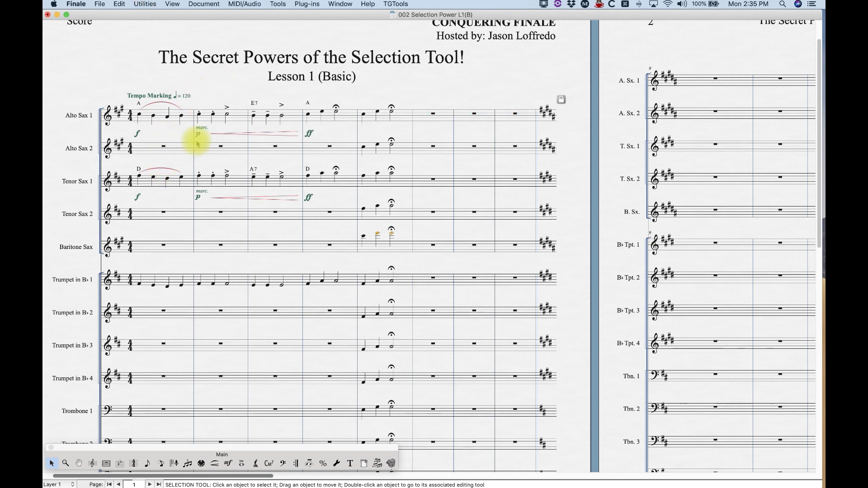
# - Zoom in on the opening saxophone measures with the Zoom Tool
pyautogui.click(87, 449)
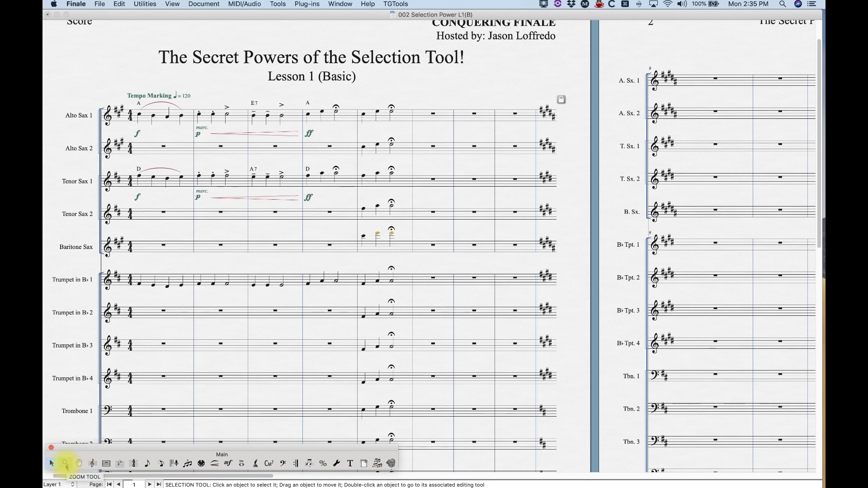
pyautogui.click(65, 464)
pyautogui.click(79, 464)
pyautogui.click(66, 464)
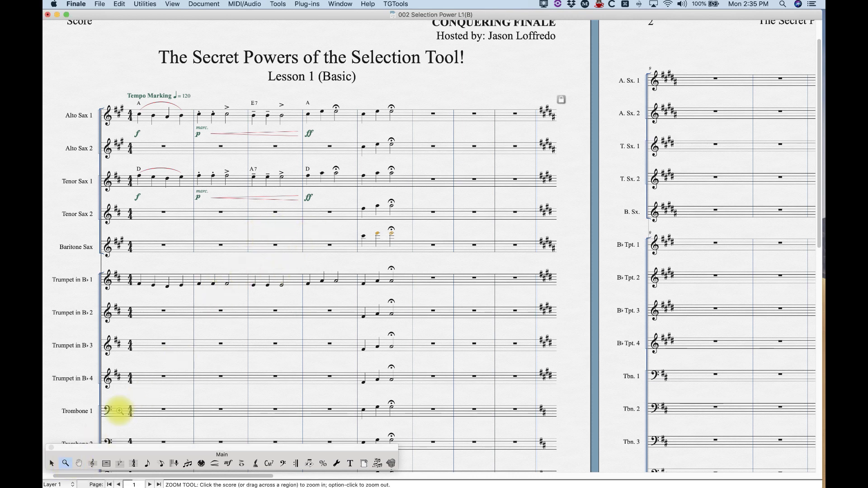
pyautogui.click(284, 235)
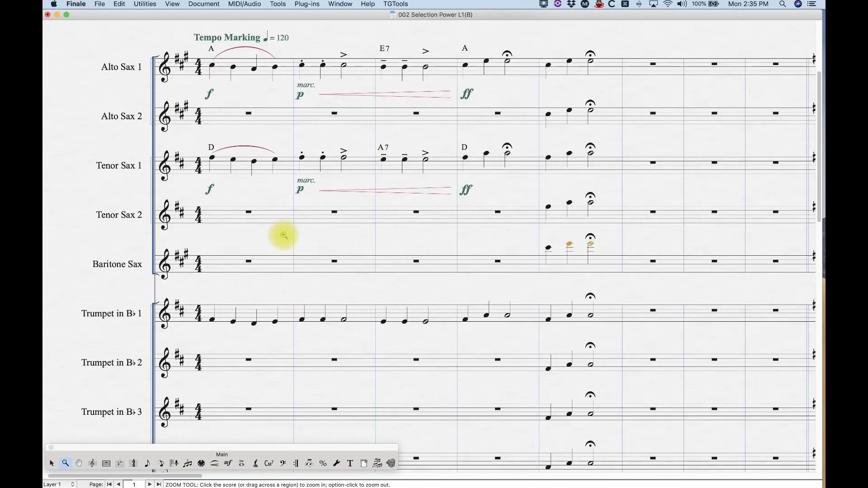
# - Magnify and reduce the view of the saxophone staves with the Zoom Tool, ending with the page 1 title in view
pyautogui.click(344, 239)
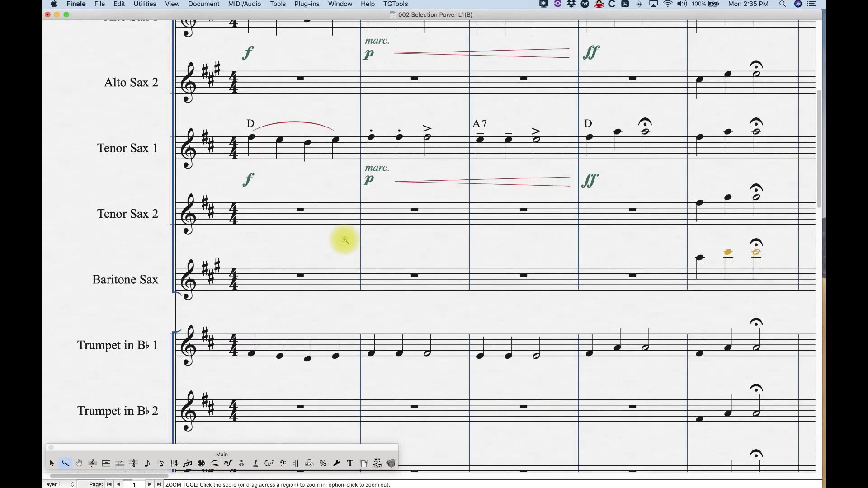
pyautogui.keyDown('alt'); pyautogui.click(395, 243); pyautogui.keyUp('alt')
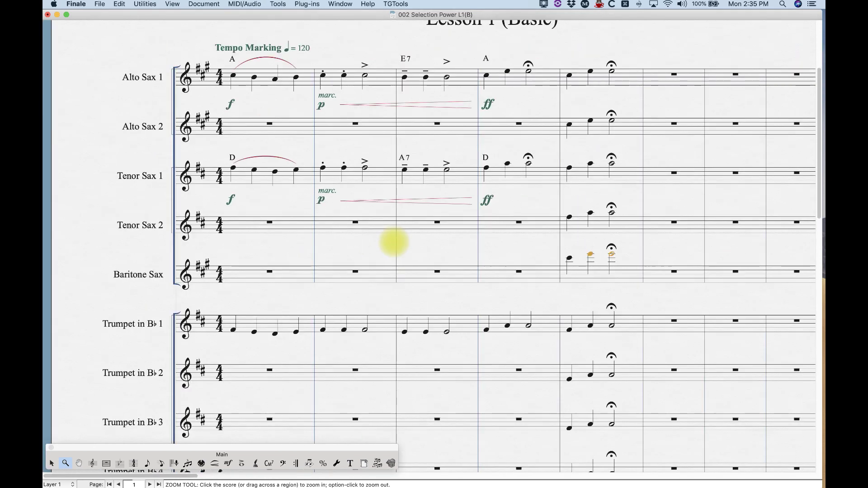
pyautogui.keyDown('alt'); pyautogui.click(395, 243); pyautogui.keyUp('alt')
pyautogui.click(361, 247)
pyautogui.click(361, 243)
pyautogui.keyDown('alt'); pyautogui.click(360, 241); pyautogui.keyUp('alt')
pyautogui.keyDown('alt'); pyautogui.click(361, 241); pyautogui.keyUp('alt')
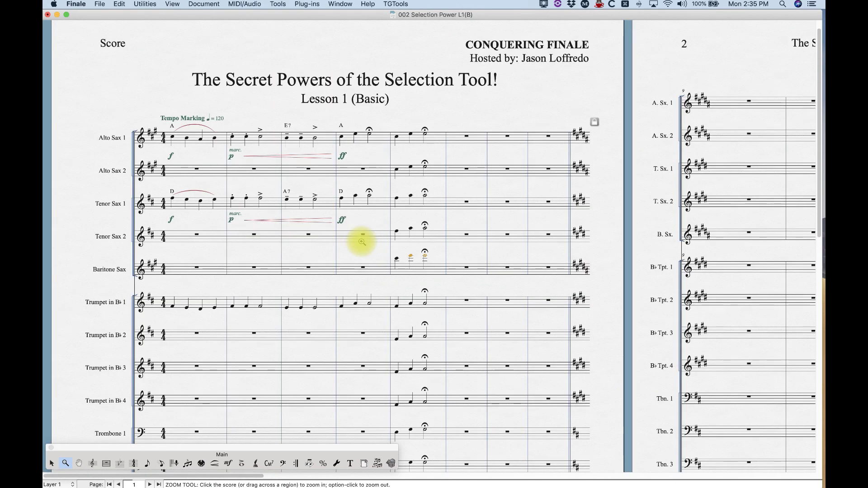
pyautogui.click(362, 242)
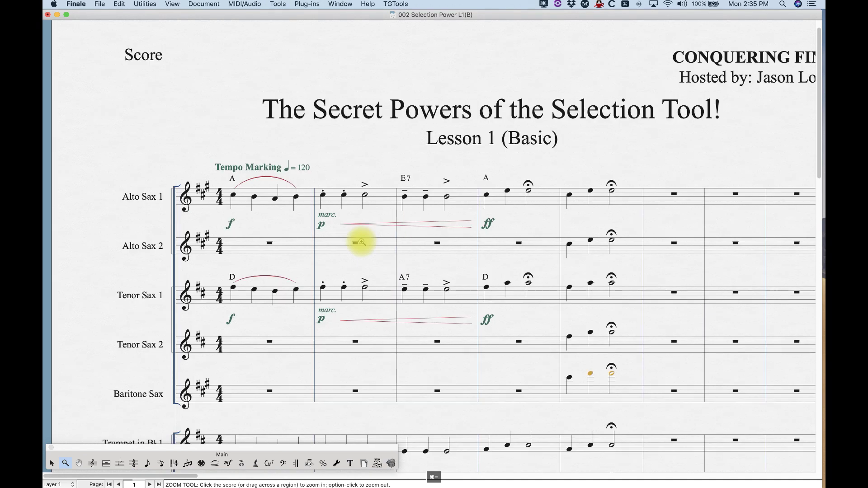
pyautogui.press('super+minus')
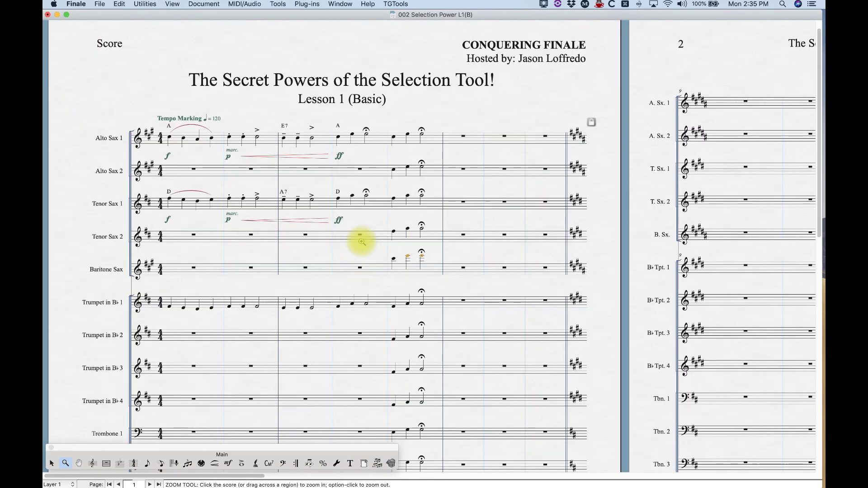
# - Move the view across the score pages with the Hand Grabber Tool and return to the start of page 1
pyautogui.click(79, 464)
pyautogui.moveTo(407, 248); pyautogui.dragTo(50, 181)
pyautogui.moveTo(665, 233); pyautogui.dragTo(102, 470)
pyautogui.moveTo(132, 202); pyautogui.dragTo(265, 202)
pyautogui.moveTo(433, 289); pyautogui.dragTo(612, 294)
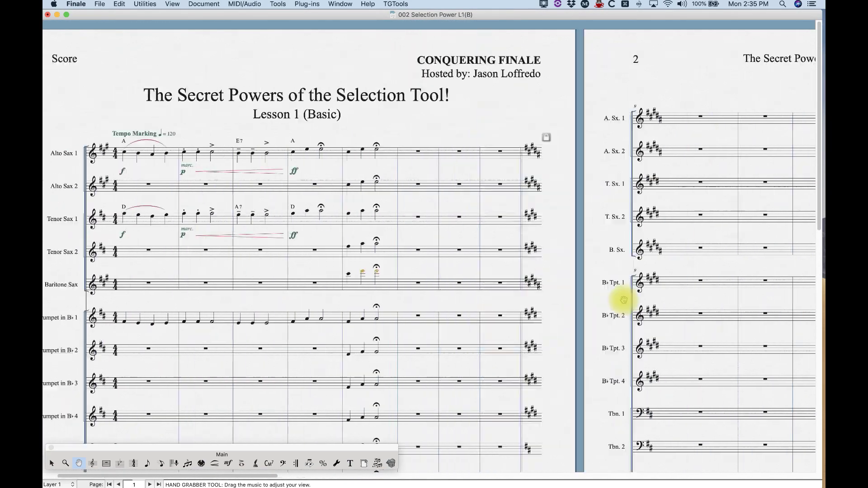
pyautogui.moveTo(117, 192); pyautogui.dragTo(190, 192)
pyautogui.moveTo(567, 226); pyautogui.dragTo(380, 170)
pyautogui.moveTo(557, 254); pyautogui.dragTo(682, 332)
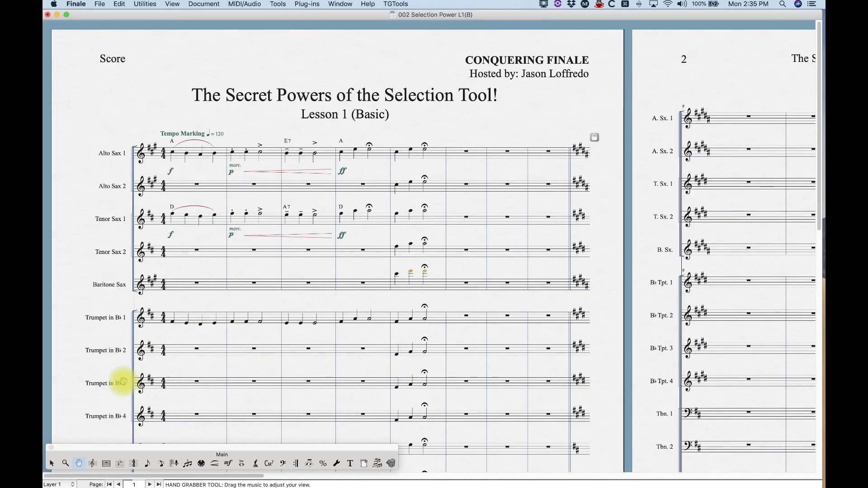
# - Activate the Selection Tool and, without leaving it, temporarily zoom in on the page 1 title area and back out
pyautogui.click(52, 464)
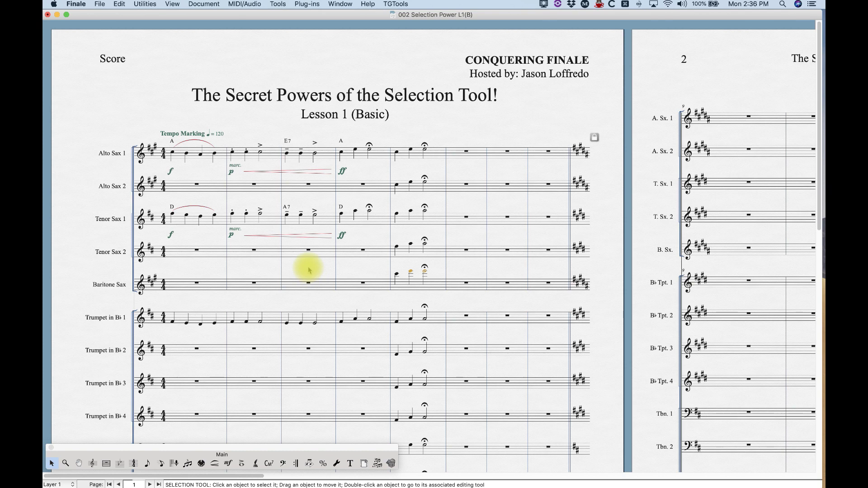
pyautogui.keyDown('ctrl'); pyautogui.keyDown('super'); pyautogui.click(265, 121); pyautogui.keyUp('super'); pyautogui.keyUp('ctrl')
pyautogui.keyDown('ctrl'); pyautogui.keyDown('super'); pyautogui.click(339, 166); pyautogui.keyUp('super'); pyautogui.keyUp('ctrl')
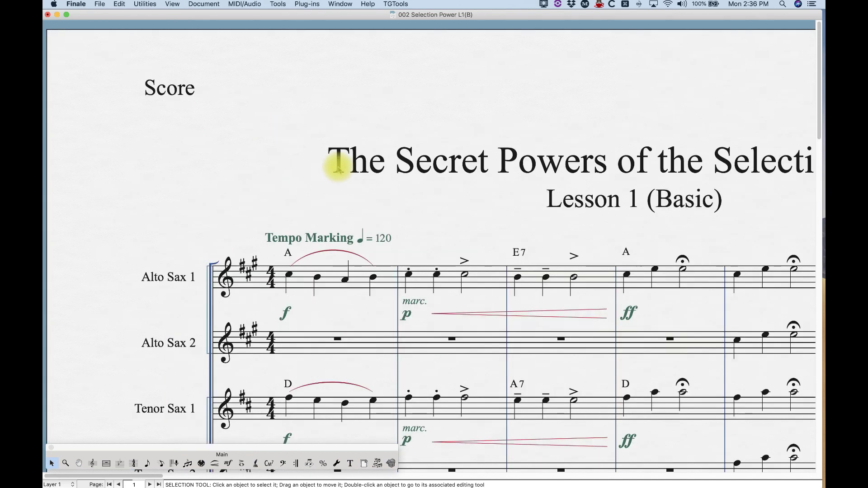
pyautogui.keyDown('ctrl'); pyautogui.keyDown('shift'); pyautogui.keyDown('super'); pyautogui.click(406, 193); pyautogui.keyUp('super'); pyautogui.keyUp('shift'); pyautogui.keyUp('ctrl')
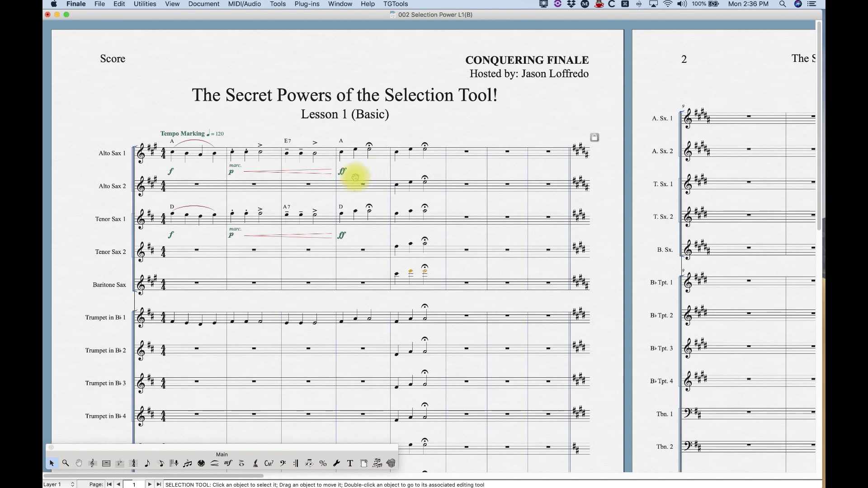
# - Pan to the trumpet and trombone staves on page 2 and back to page 1 while keeping the Selection Tool active
pyautogui.scroll(-3, 471, 196)
pyautogui.hscroll(7, 471, 196)
pyautogui.scroll(-1, 635, 231)
pyautogui.hscroll(15, 636, 230)
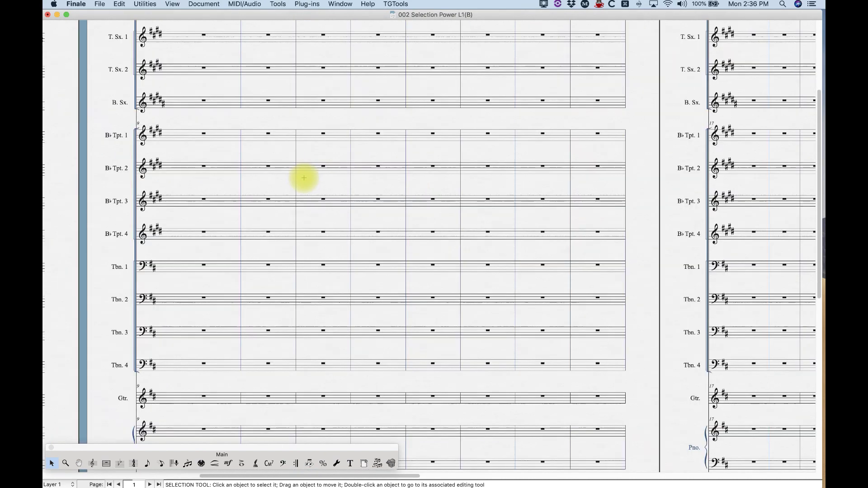
pyautogui.hscroll(-18, 165, 150)
pyautogui.scroll(3, 165, 151)
pyautogui.hscroll(-10, 504, 248)
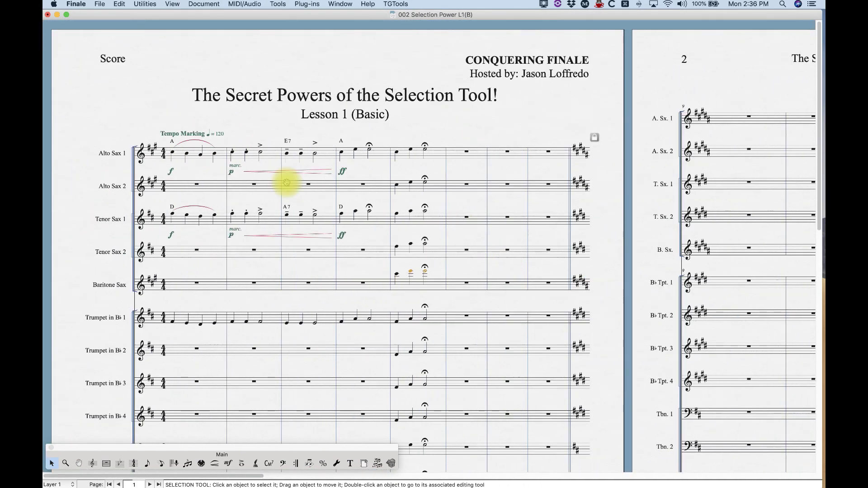